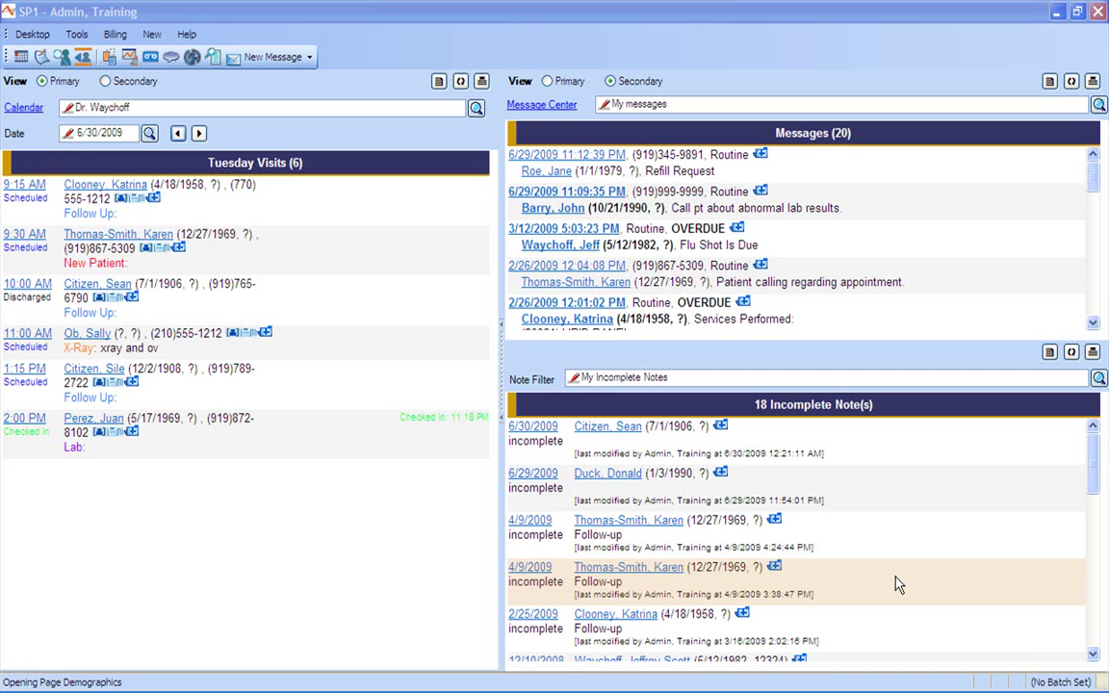
Open the doctor's schedule for 6/30/2009 and display it as a work week
click(31, 107)
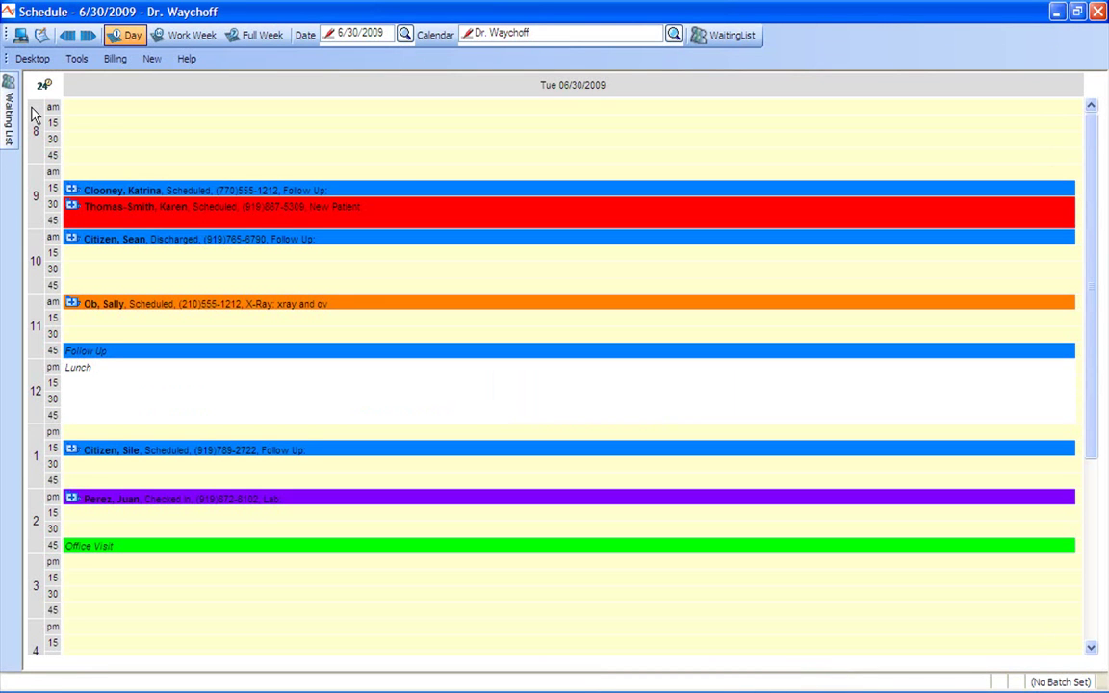
mouse_move(282, 229)
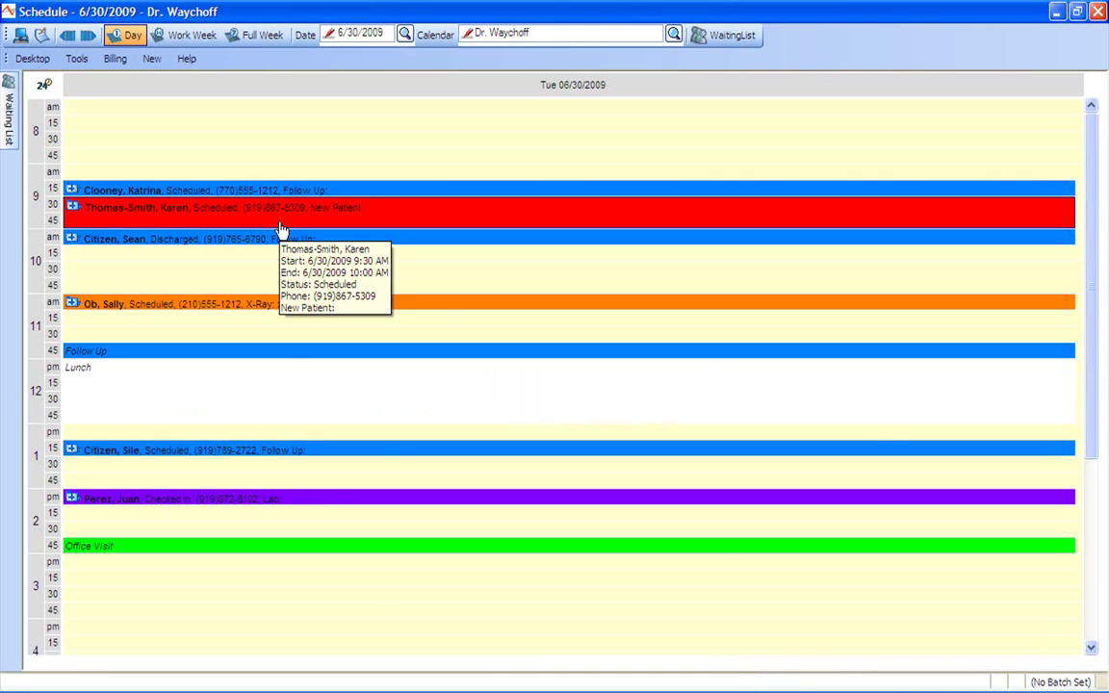
click(195, 38)
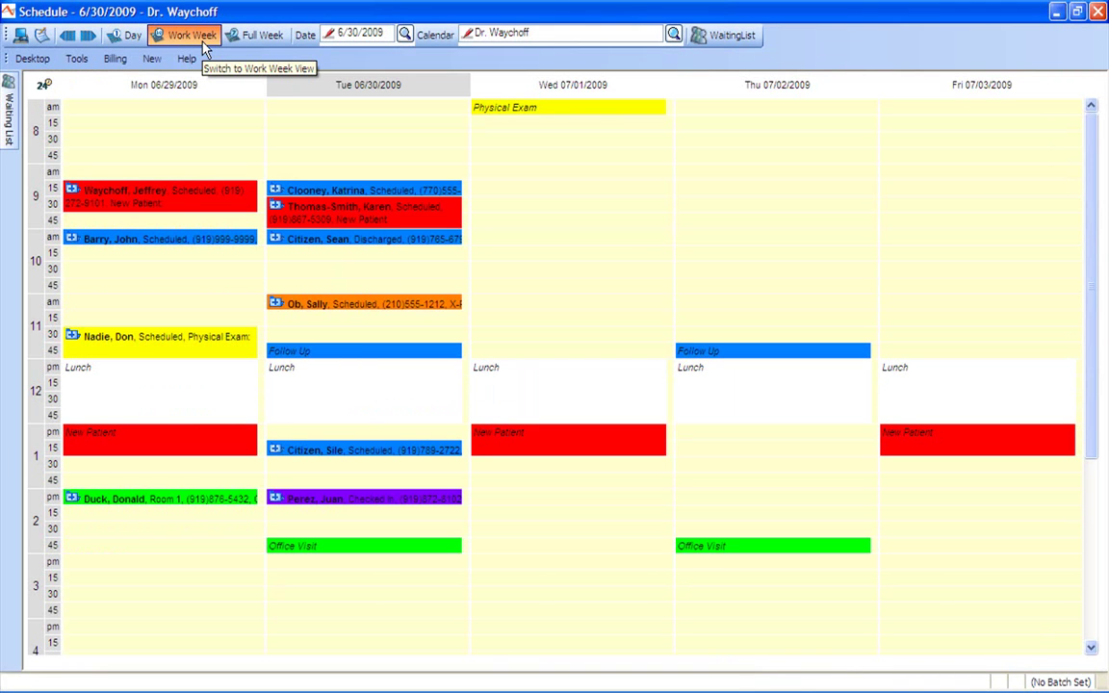
Start a new patient visit on Monday 06/29/2009 at 10:45 AM with the appointment type Follow Up
double_click(152, 295)
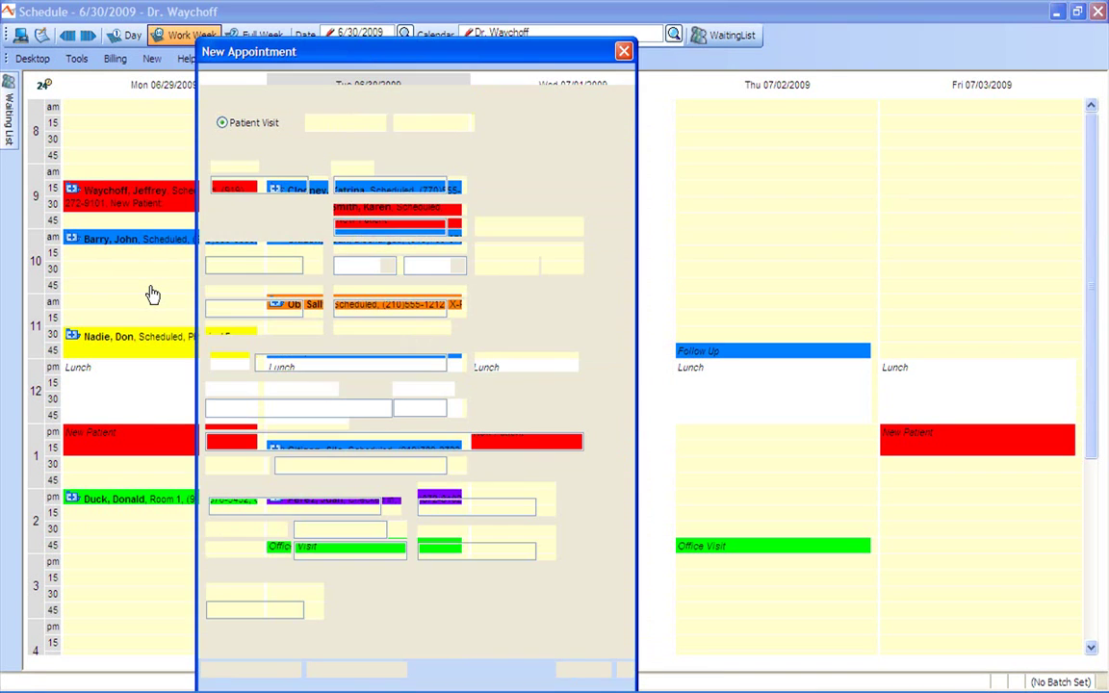
click(354, 228)
text(fo)
key(Tab)
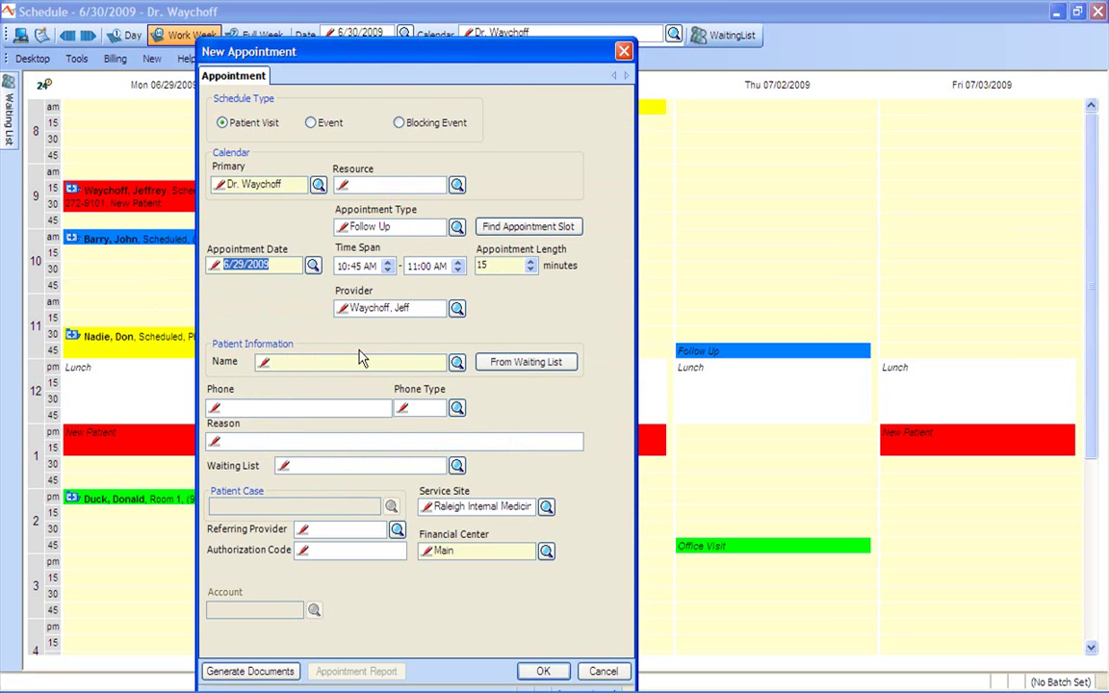
Assign an existing patient from the most recently used patients to the appointment and enter "flu" as the reason
click(343, 368)
click(457, 363)
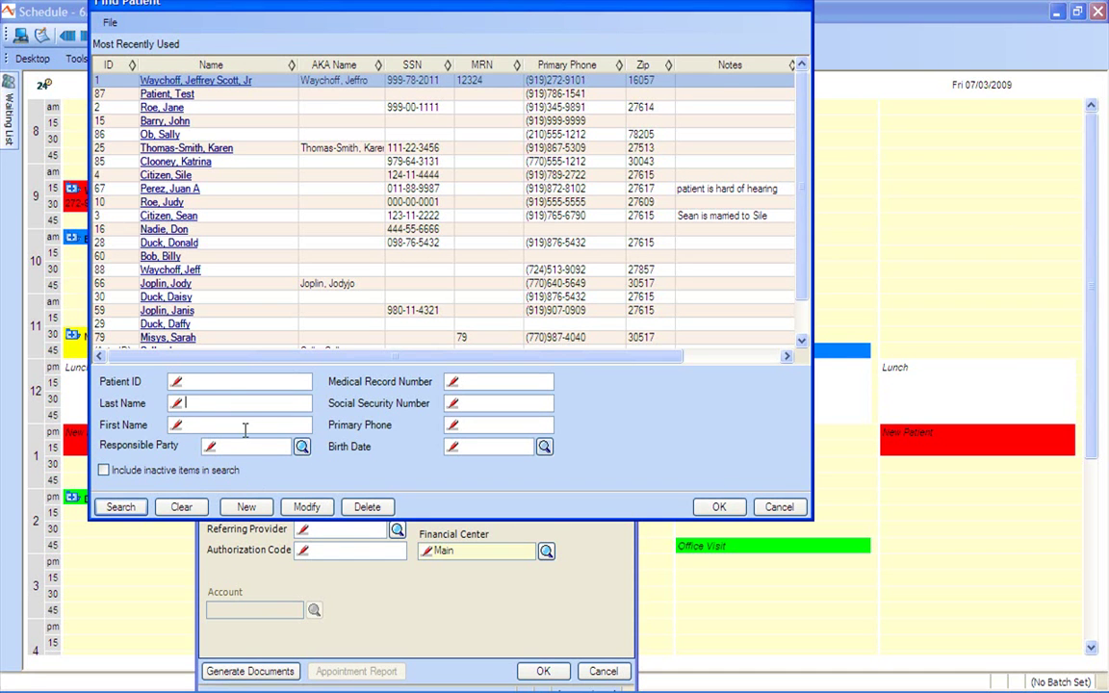
click(174, 271)
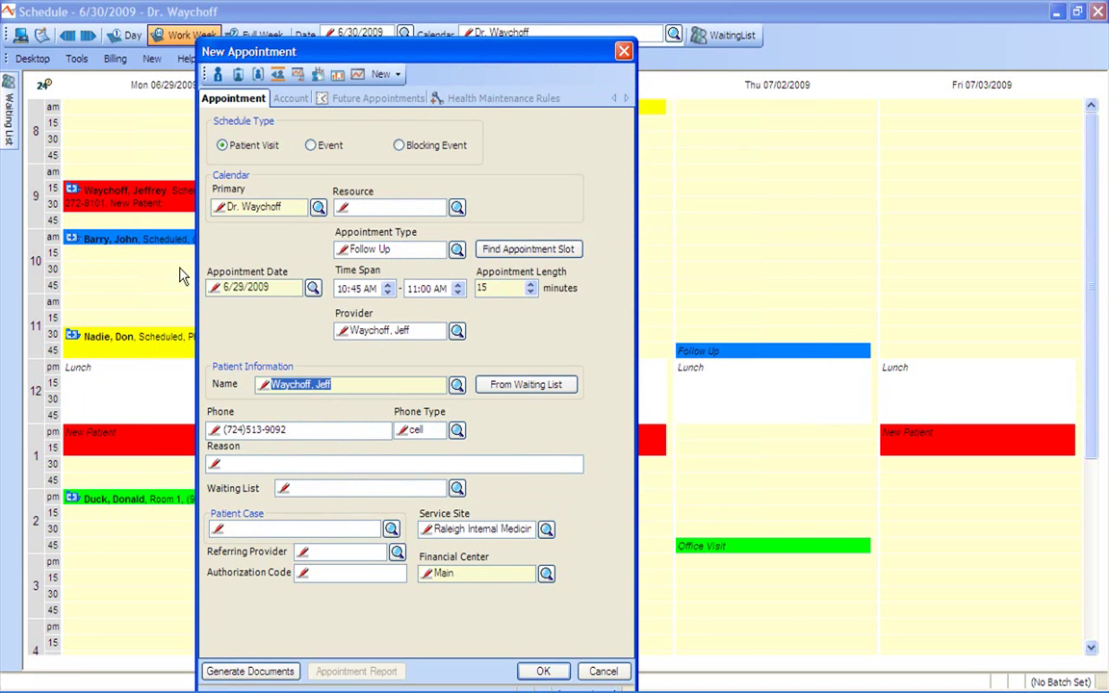
click(363, 462)
text(flu)
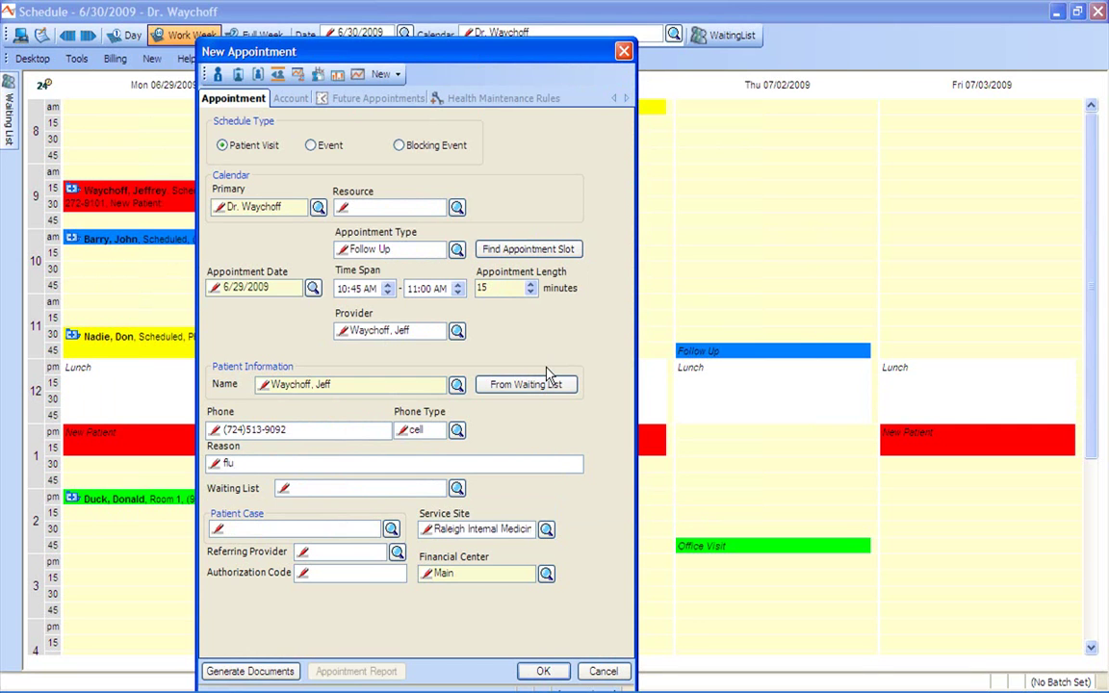
Check the patient's health maintenance rules and save the new appointment to the schedule
click(479, 100)
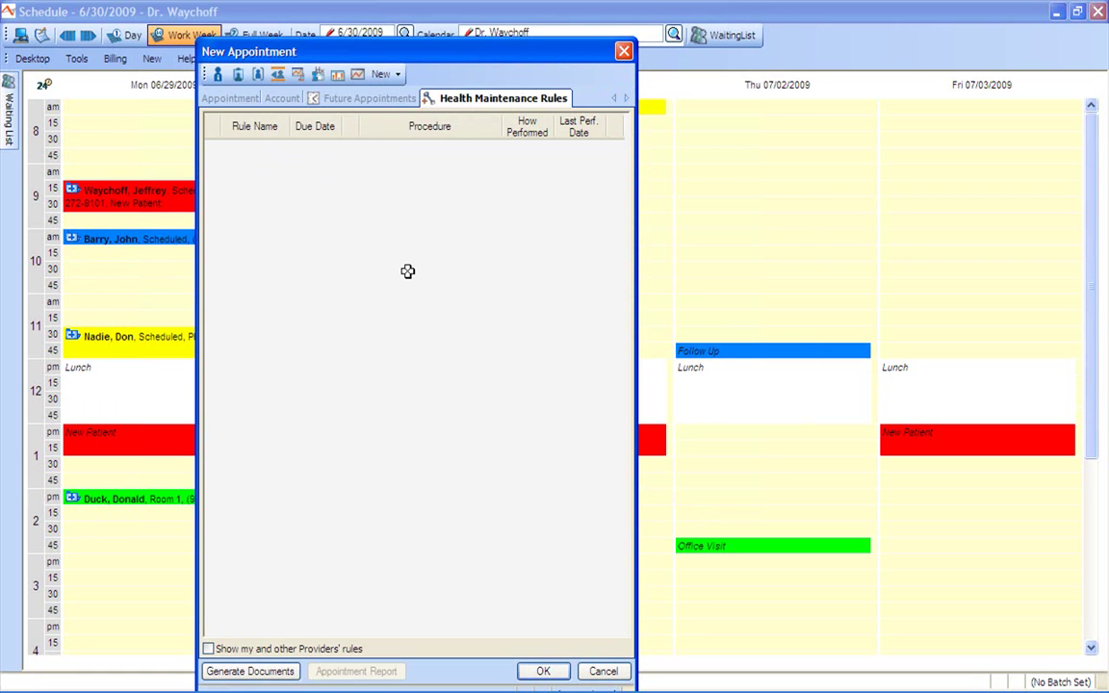
click(545, 673)
click(526, 413)
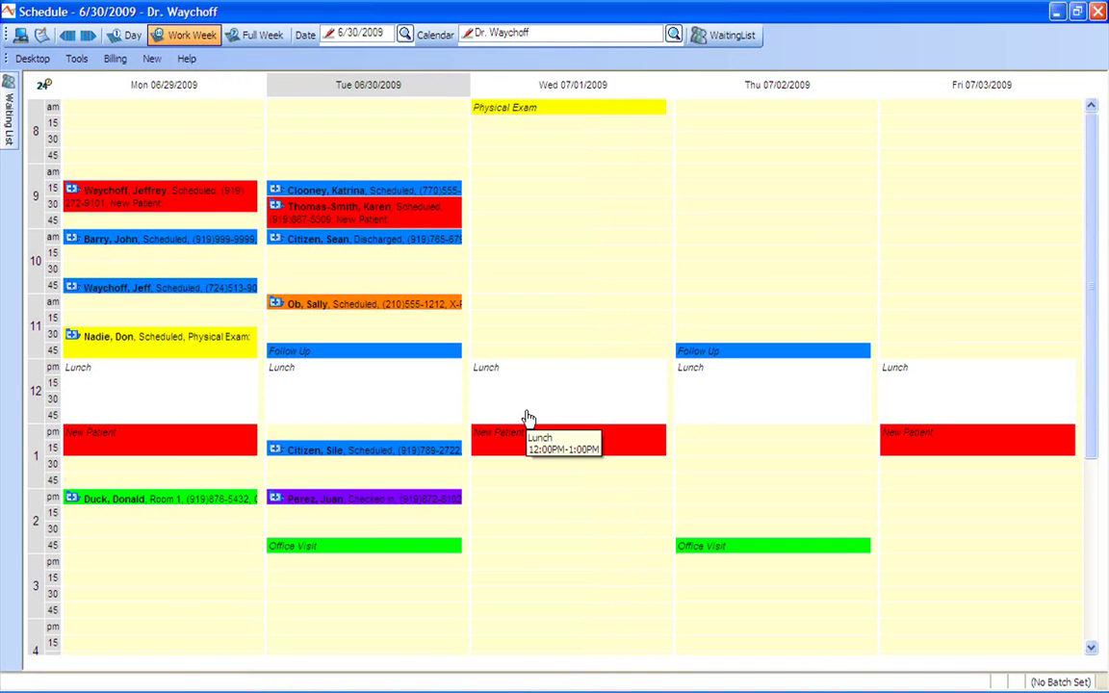
Close the schedule and patient demographics, and open a new clinical note for the 10:00 AM patient
click(1098, 10)
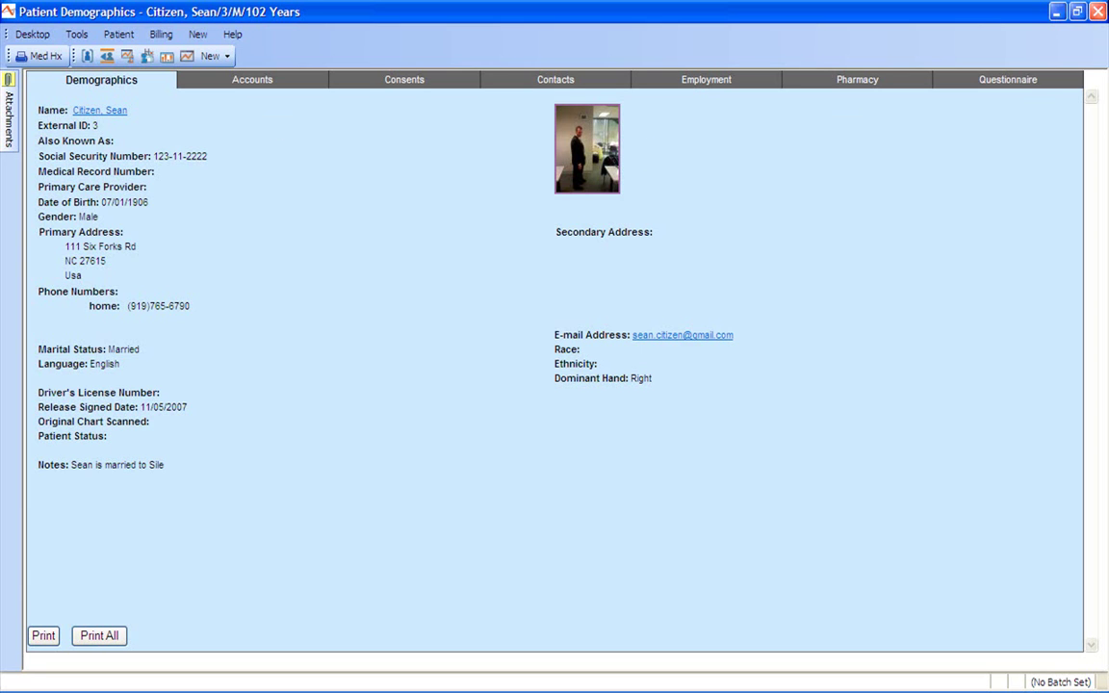
click(1098, 11)
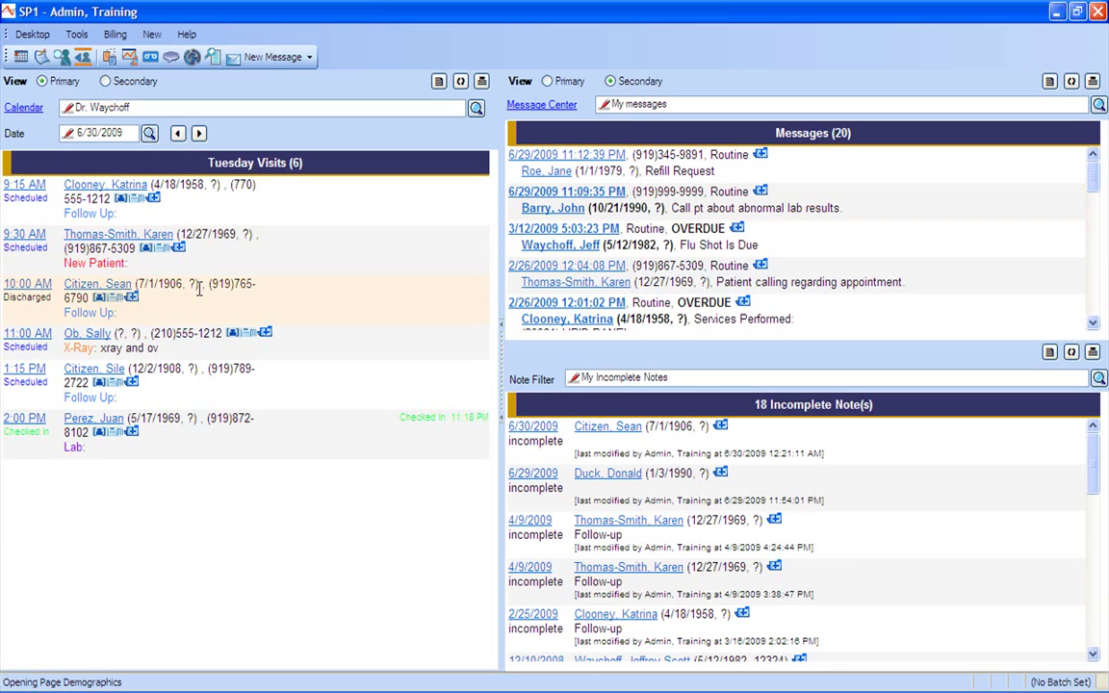
click(115, 299)
click(384, 478)
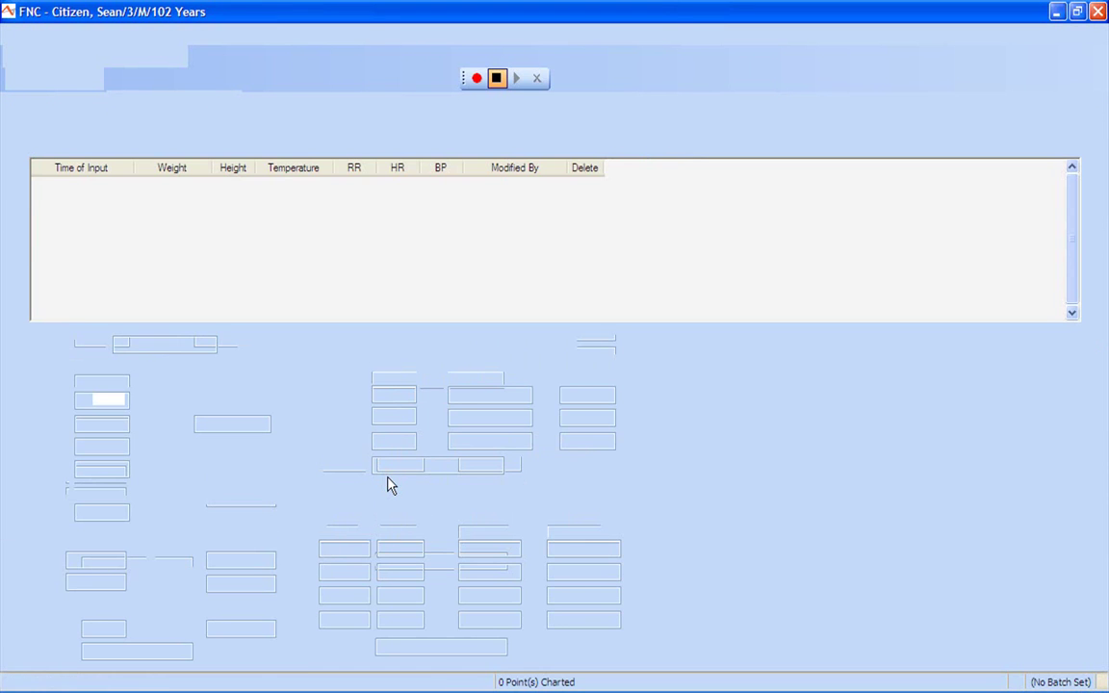
Record the vitals in the note: weight 175 lb, height 5 ft, temperature 98.6 F and blood pressure 120/78
text(175)
key(Tab)
key(Tab)
text(5)
key(Tab)
key(Tab)
text(98.6)
click(349, 548)
text(120)
key(Tab)
text(78)
click(609, 345)
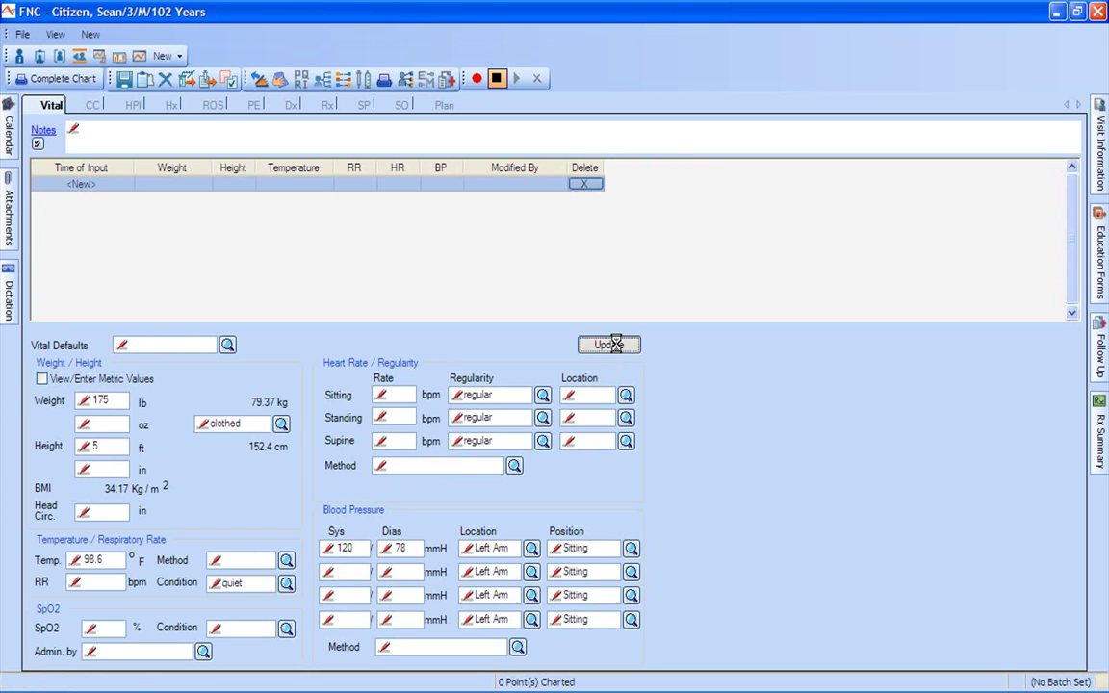
Add shortness of breath and, from Ears/Nose/Throat/Neck, sore throat as chief complaints
click(94, 105)
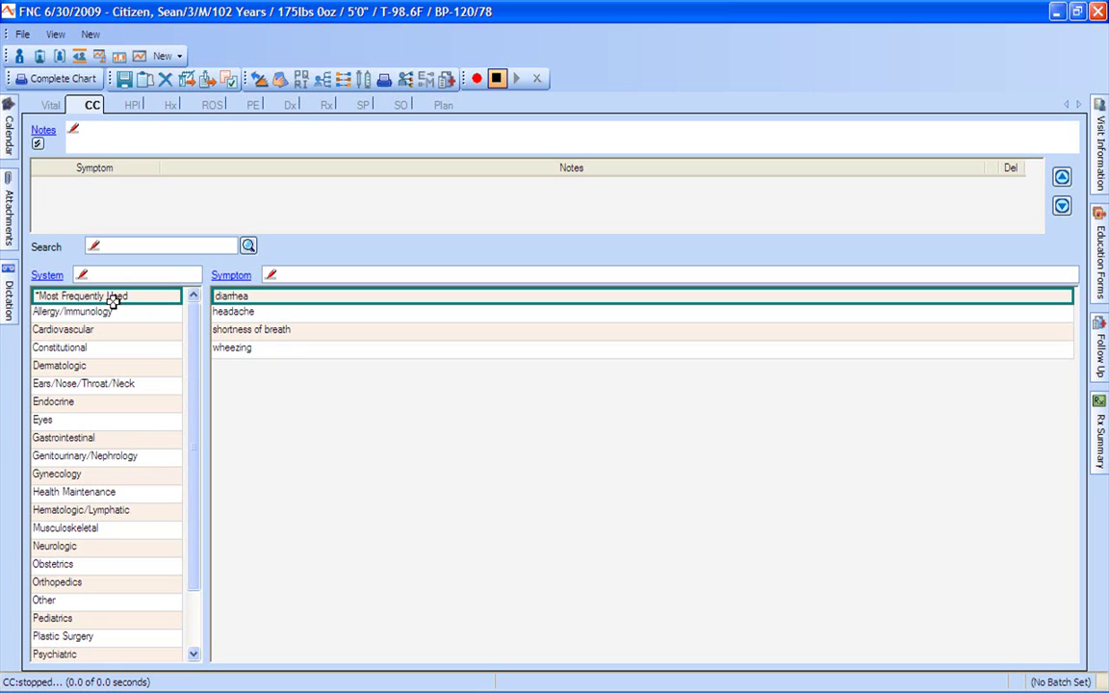
click(228, 335)
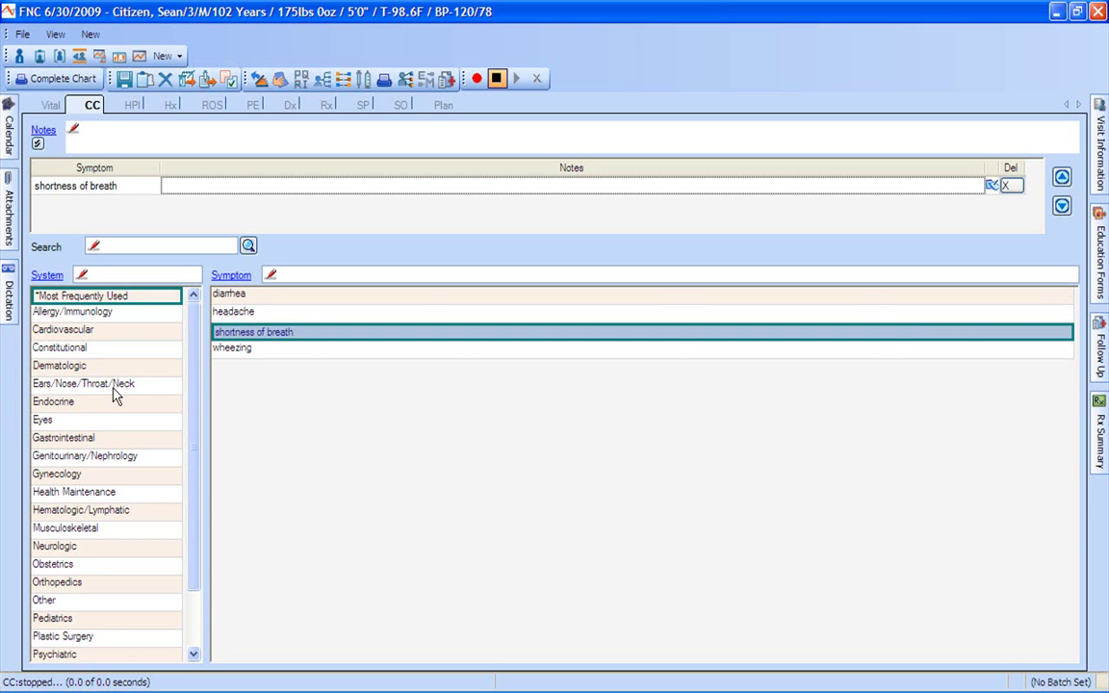
click(113, 386)
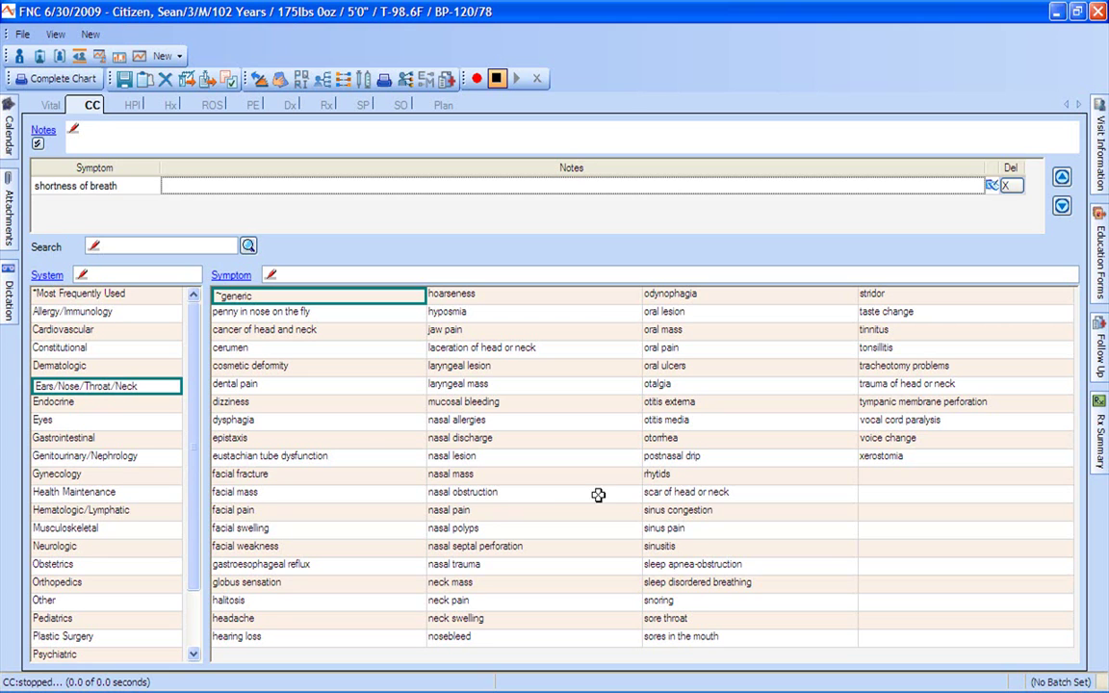
click(700, 621)
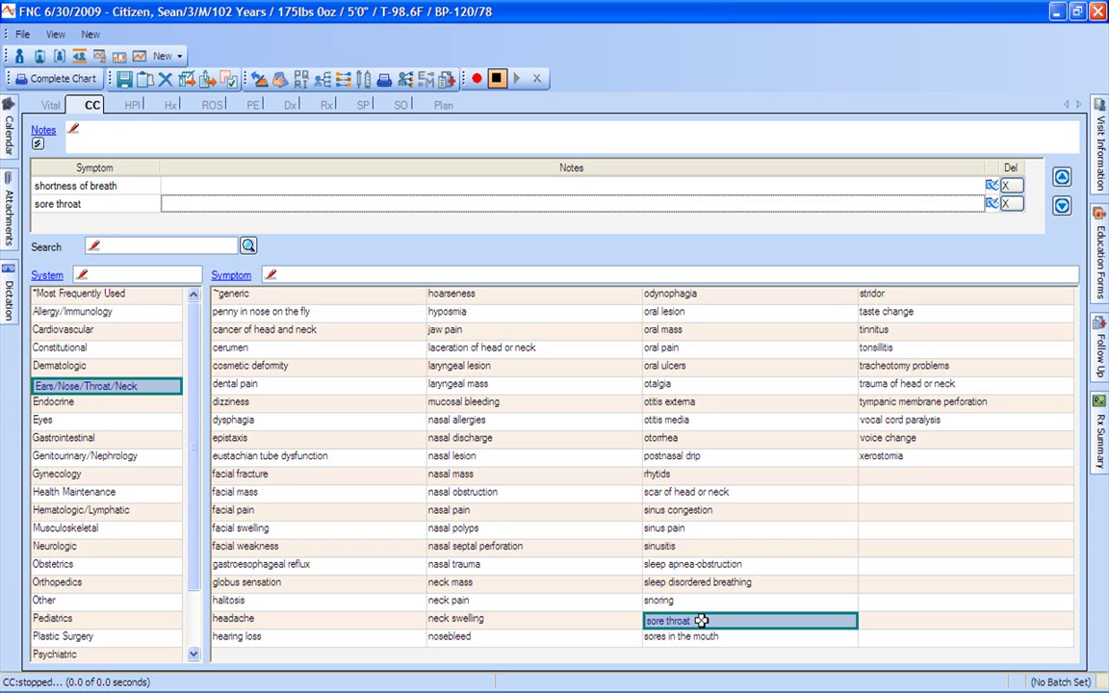
Chart the shortness of breath history with quality chest tightness, gradual in onset, and symptom onset 4 days ago
click(133, 105)
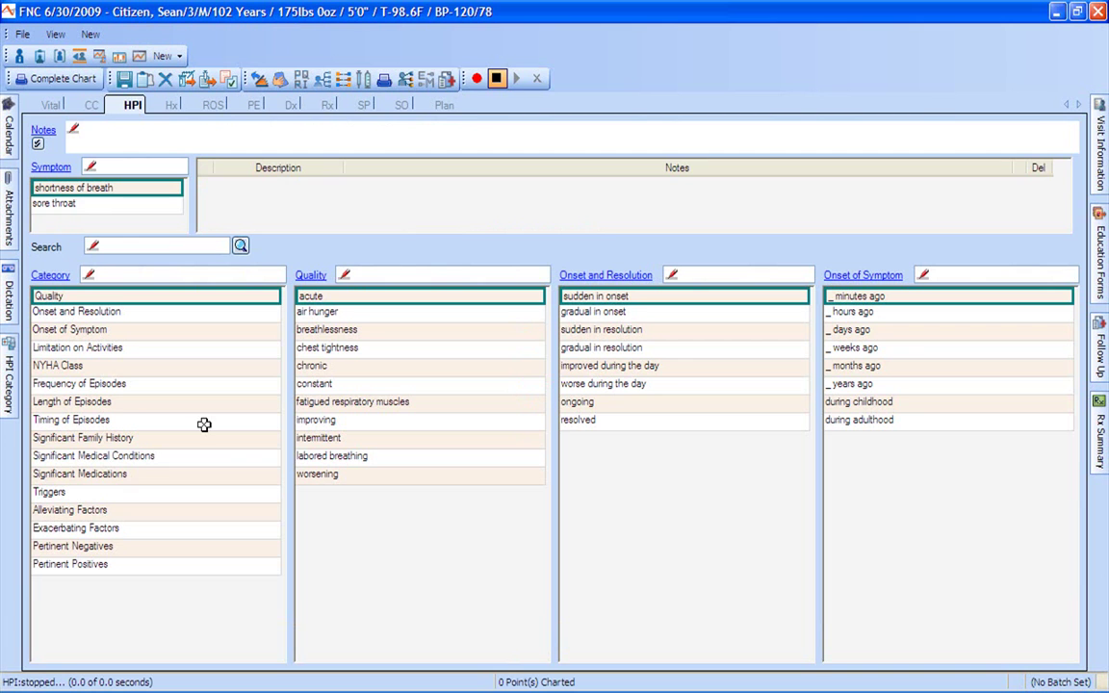
click(337, 347)
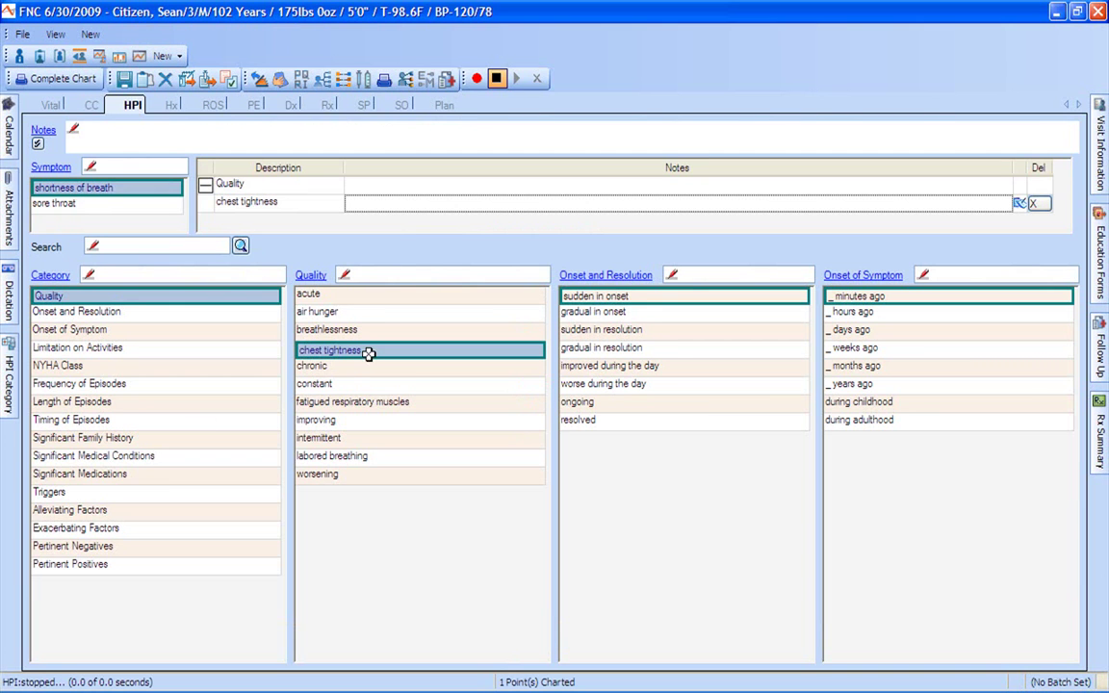
click(634, 314)
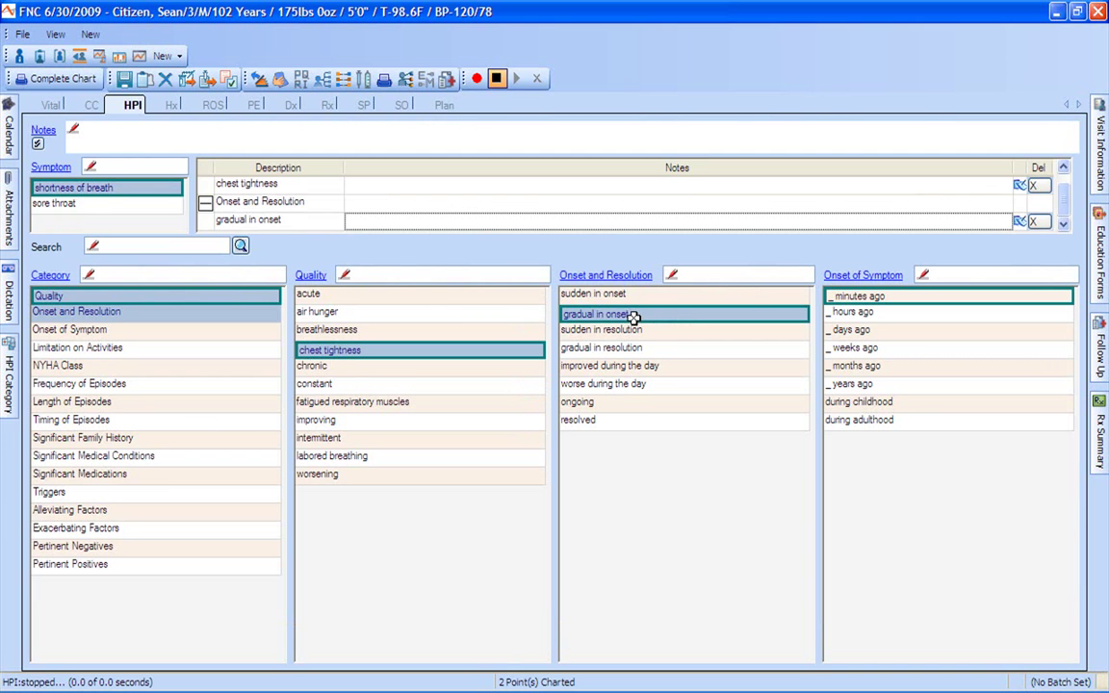
click(857, 333)
text(4 days ago)
key(Return)
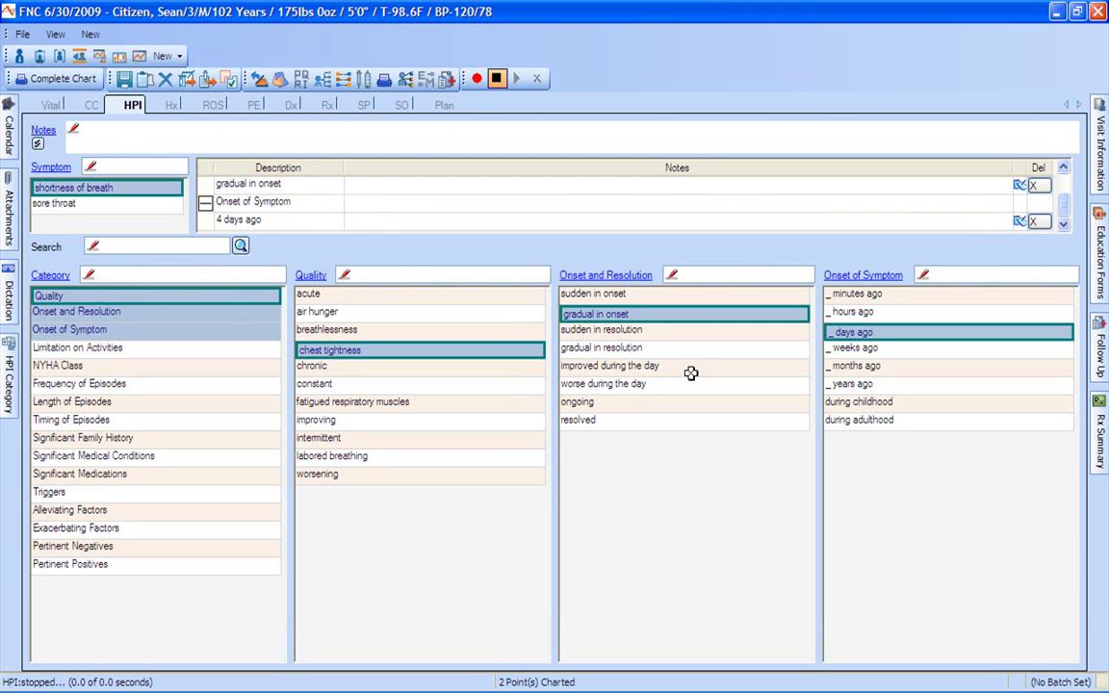
Chart the shortness of breath episodes as weekly, lasting 2 hours and occurring in the afternoon
click(181, 386)
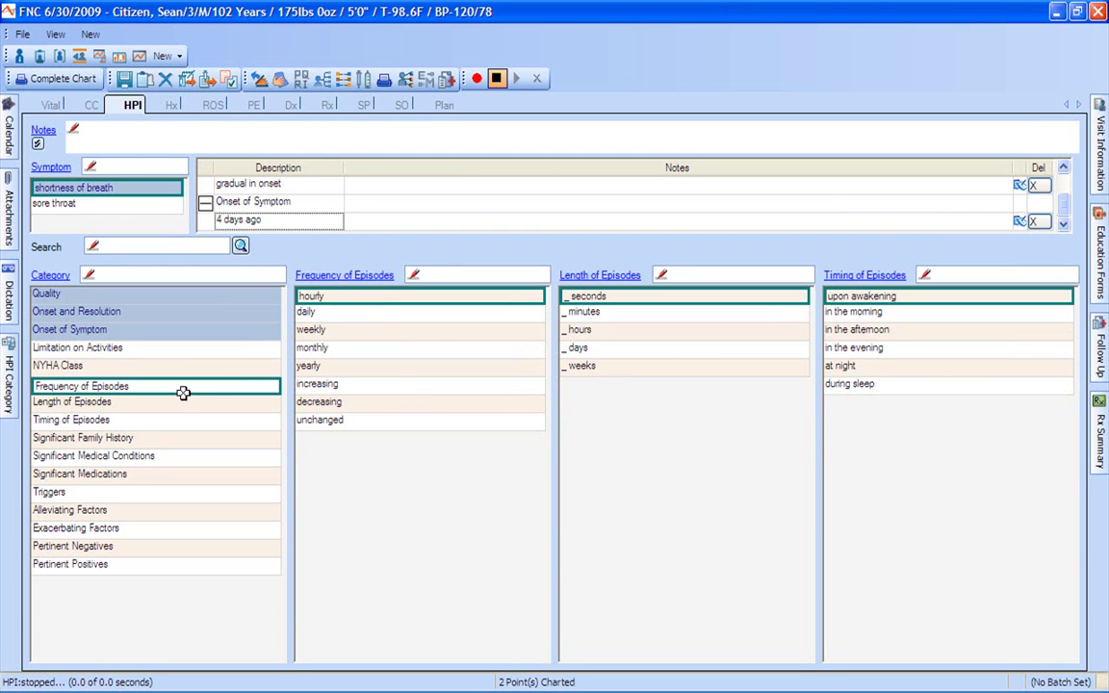
click(392, 332)
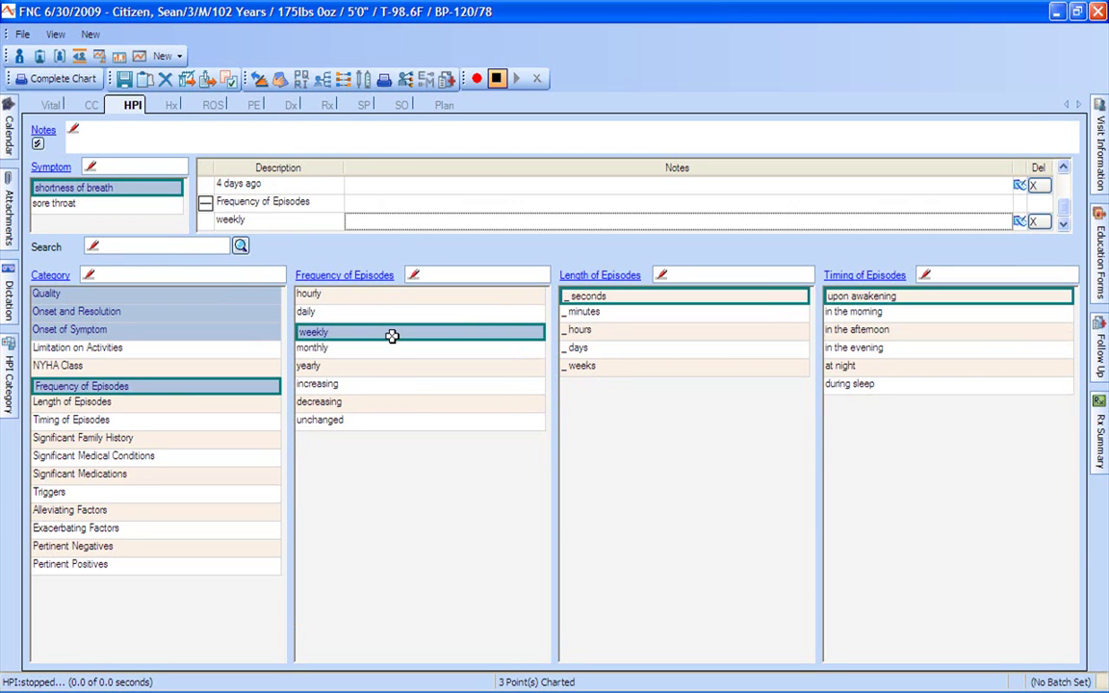
click(623, 332)
text(2 hours)
click(921, 331)
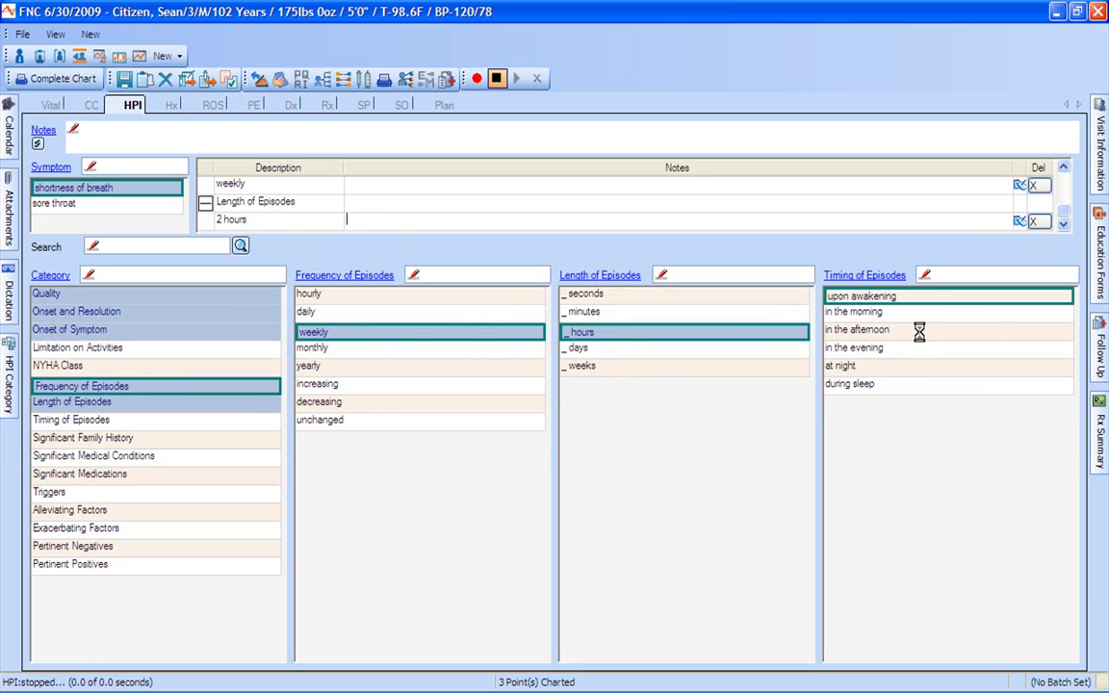
Chart the sore throat history as located on both sides, acute in quality, and worse during the day
click(84, 207)
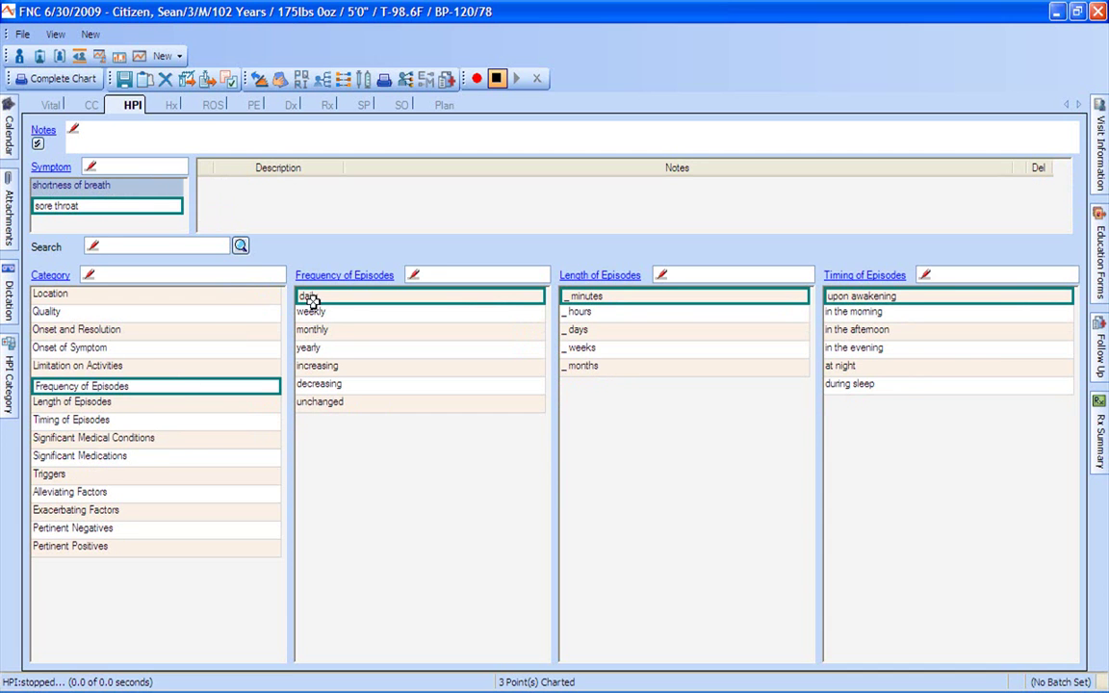
click(271, 297)
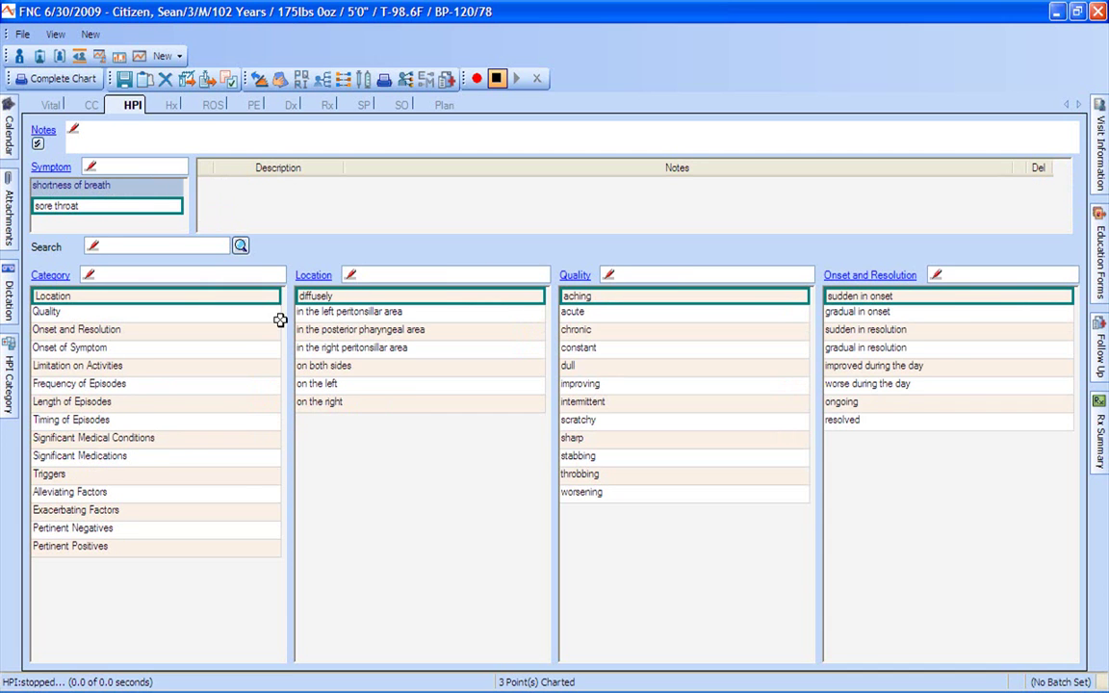
click(385, 370)
click(621, 313)
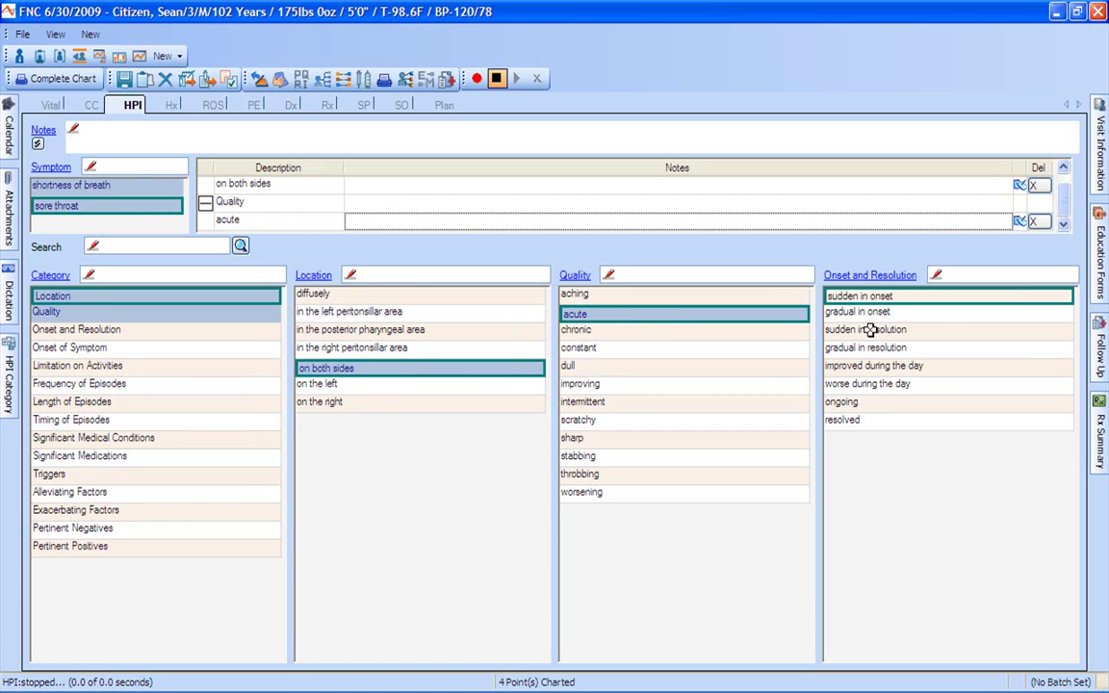
click(897, 386)
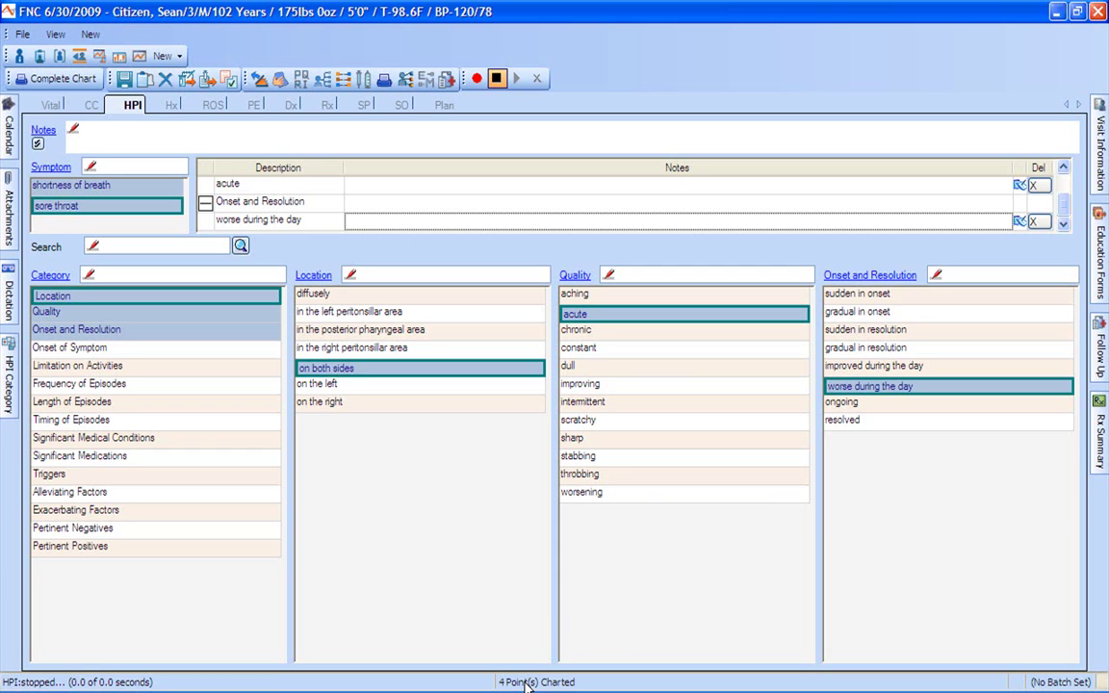
Mark the medical, social and medication histories as reviewed with the patient, and display the social history entries
click(161, 105)
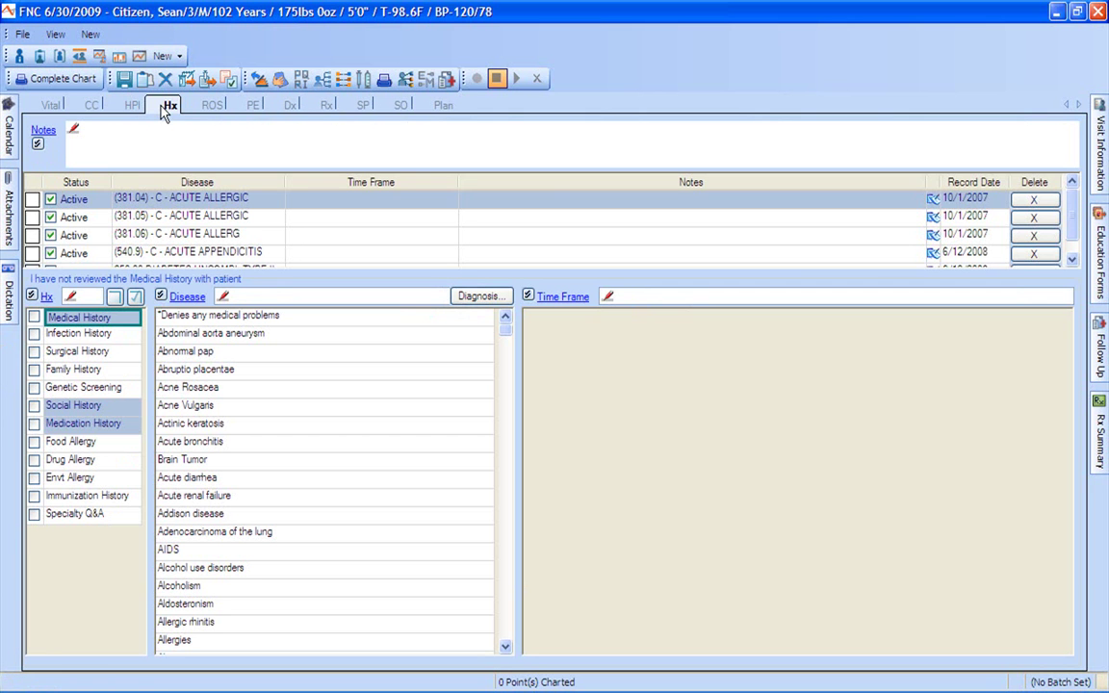
click(34, 317)
click(34, 405)
click(35, 424)
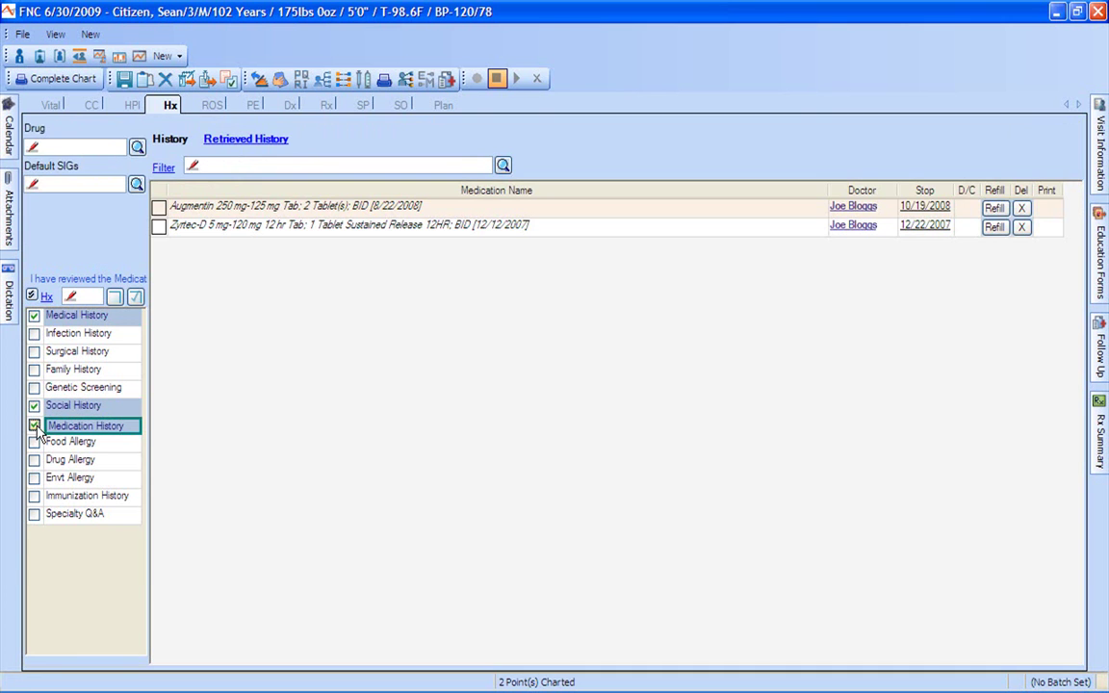
click(61, 408)
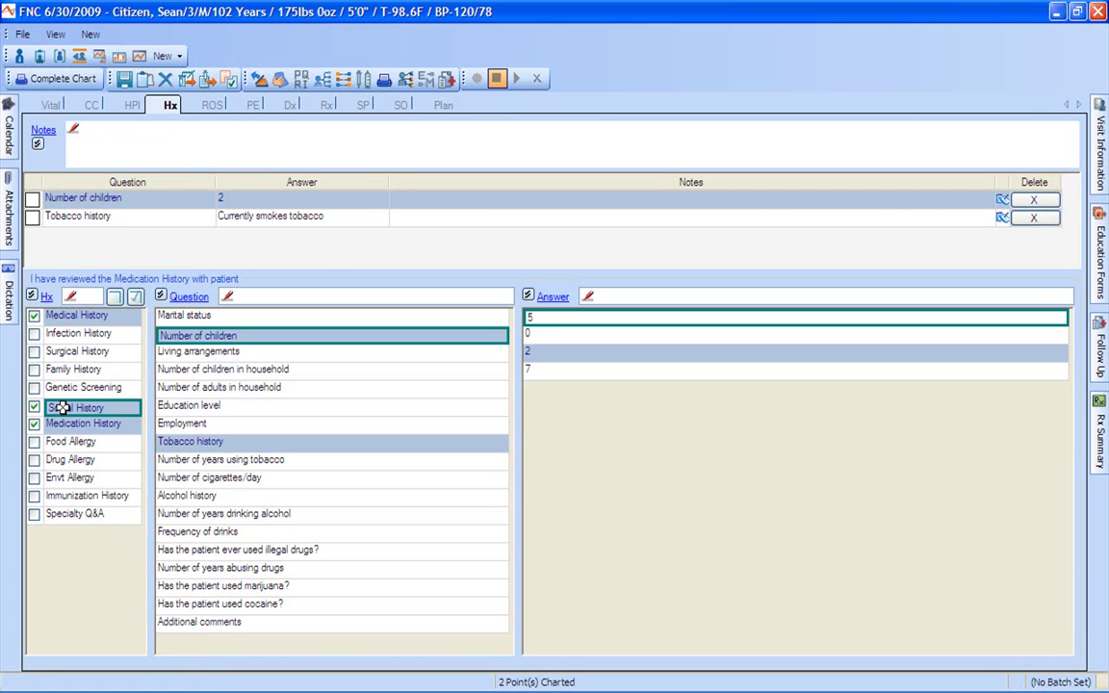
Check all systems in the review of systems and display the Ears/Nose/Throat/Neck symptoms
click(212, 106)
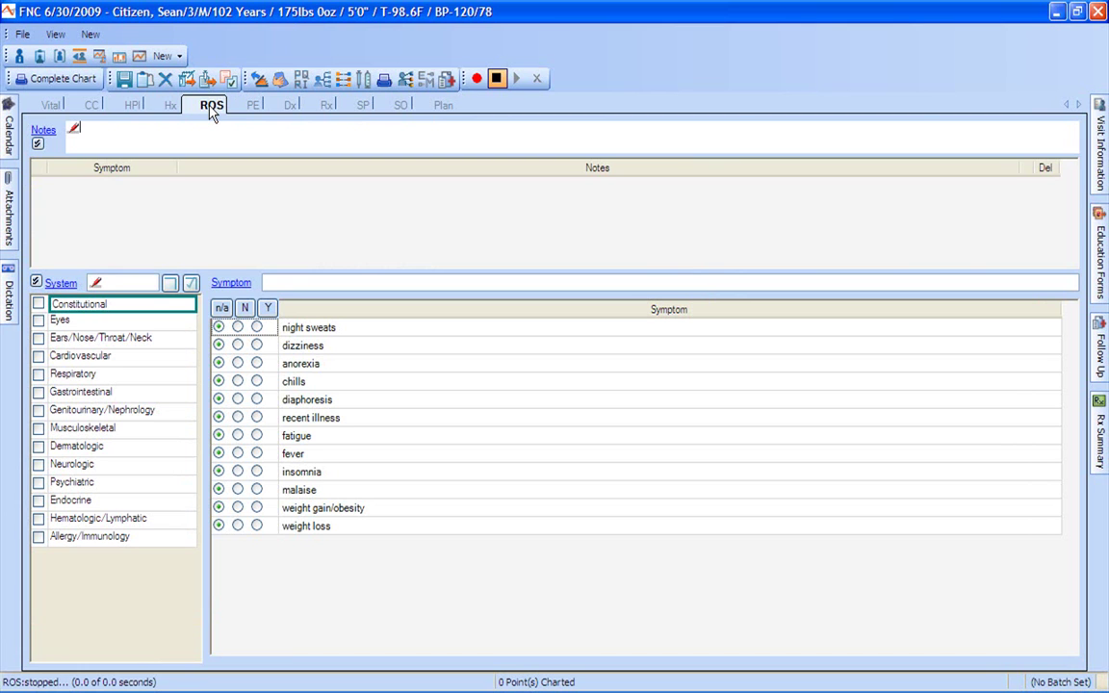
click(192, 285)
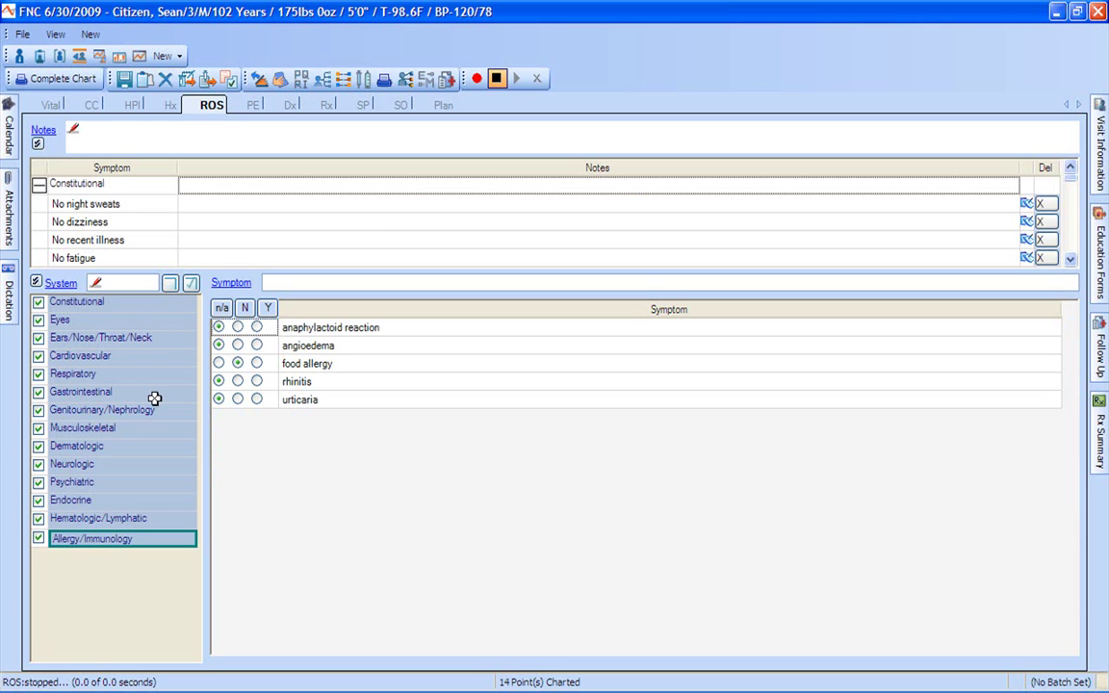
click(140, 340)
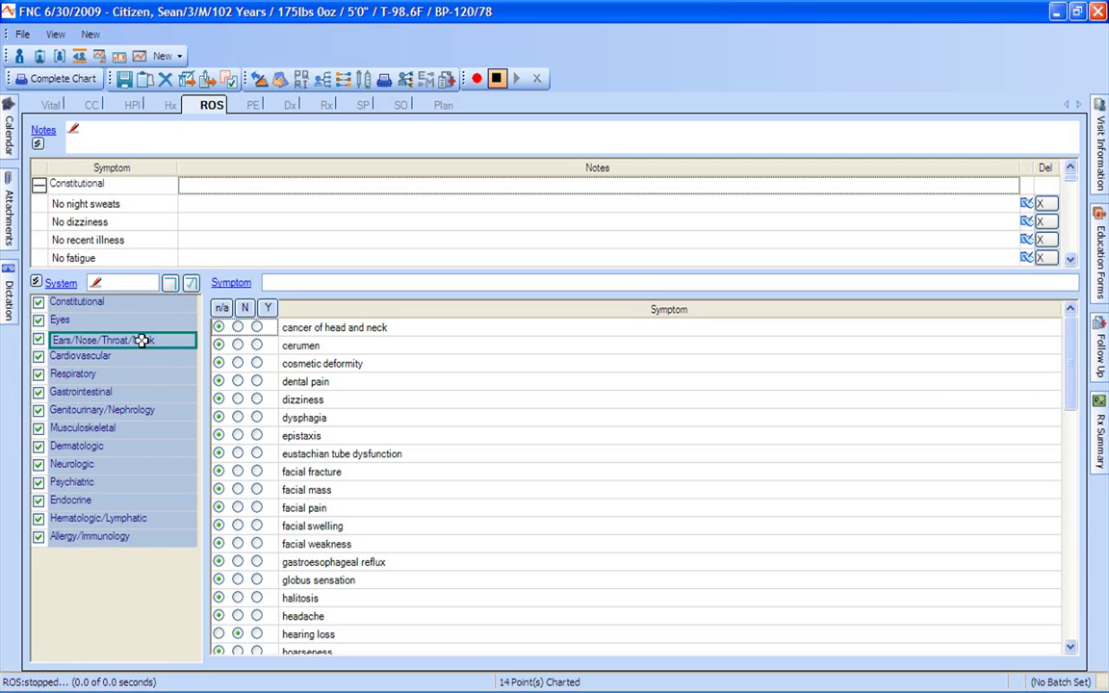
Chart sore throat as a positive symptom in the Ears/Nose/Throat/Neck review of systems
click(1077, 619)
click(1077, 619)
click(1076, 619)
click(256, 453)
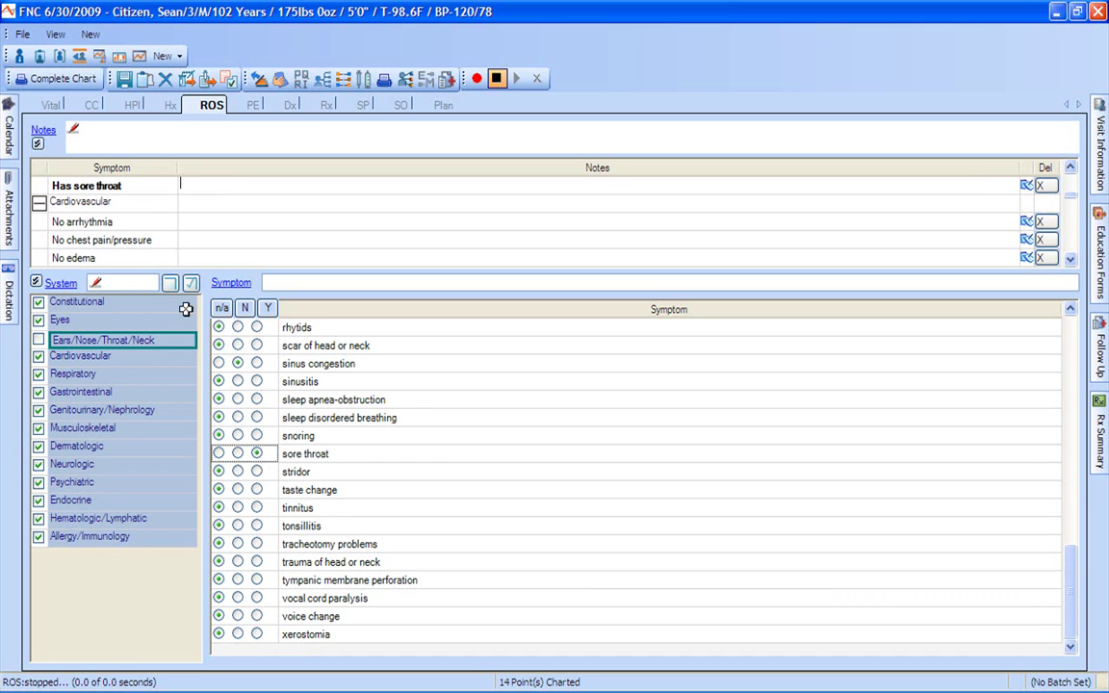
Begin the physical exam by charting default normal findings for the external ear and external nose under Ears/Nose/Throat
click(254, 108)
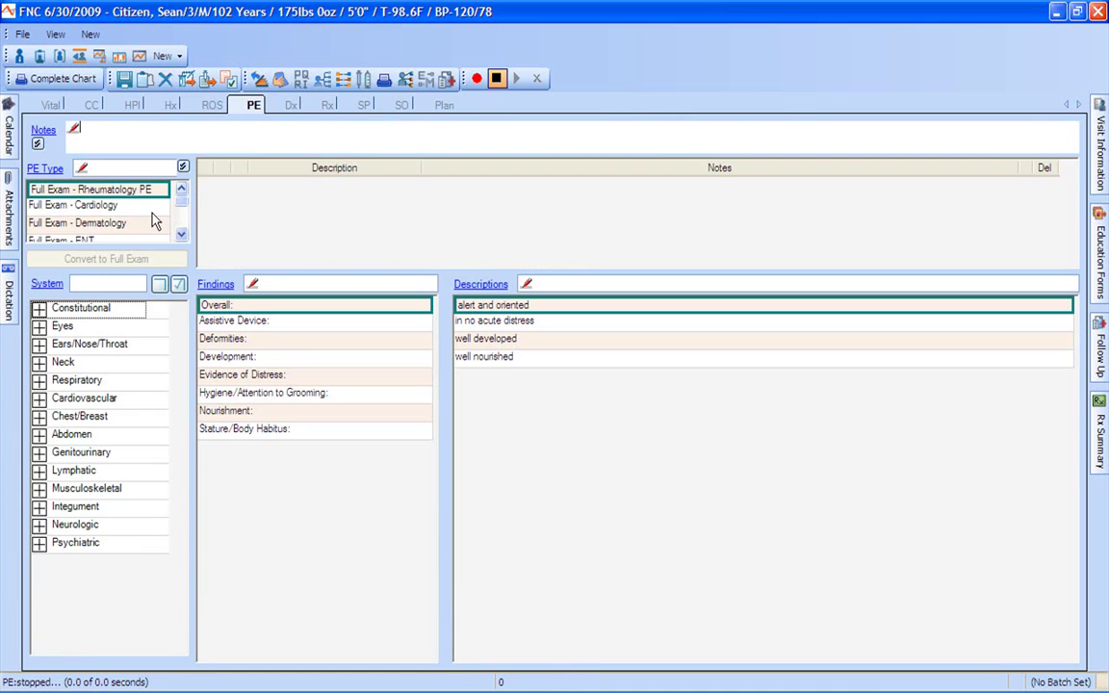
click(38, 344)
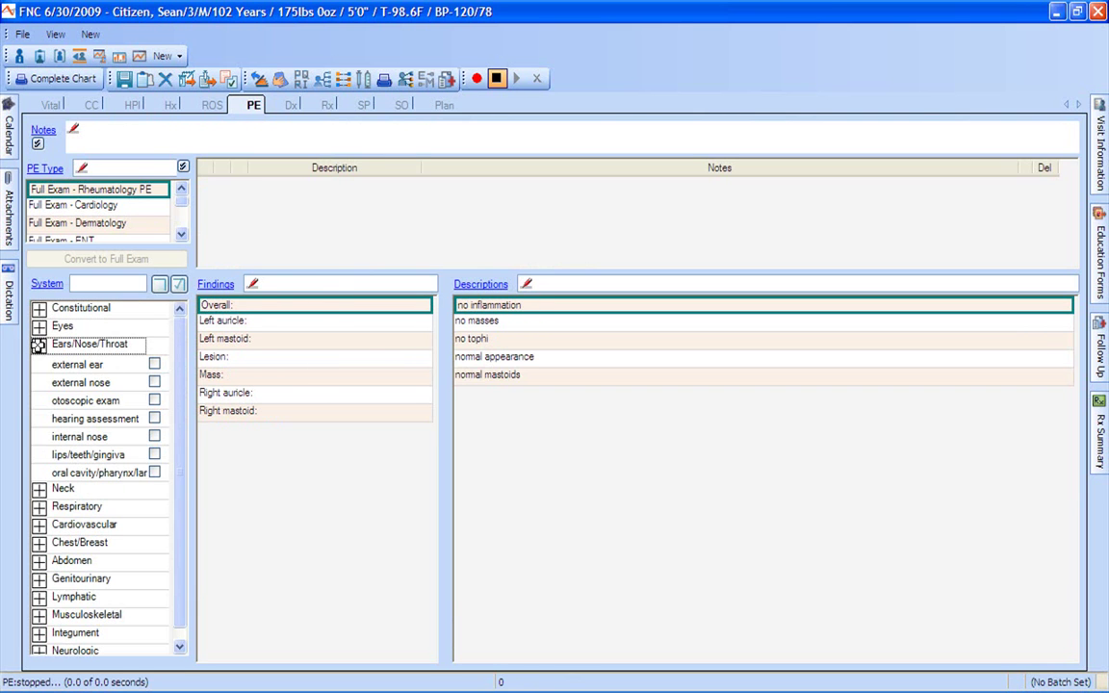
click(154, 364)
click(155, 383)
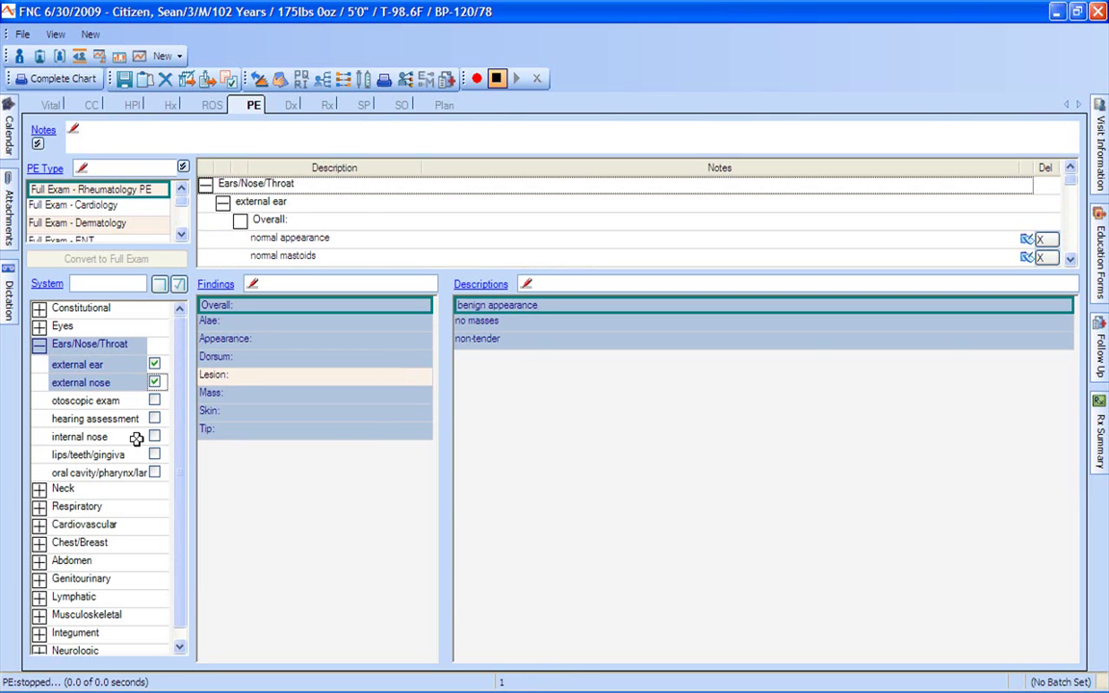
Chart the left tonsil as enlarged in the oral cavity/pharynx/larynx exam
click(120, 473)
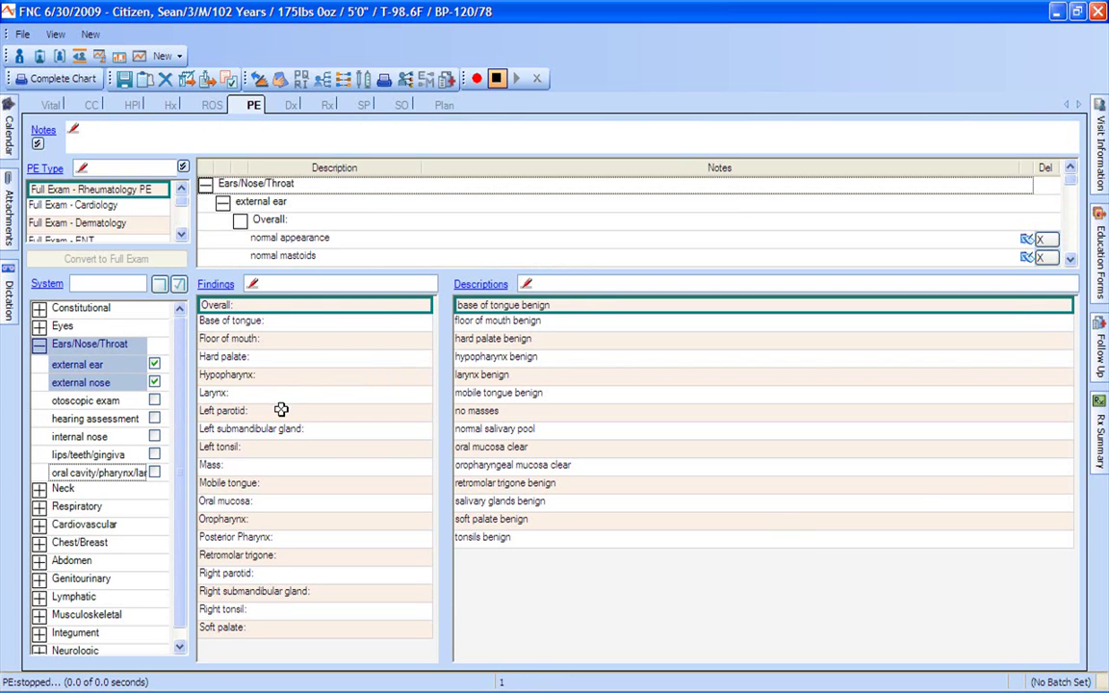
click(284, 449)
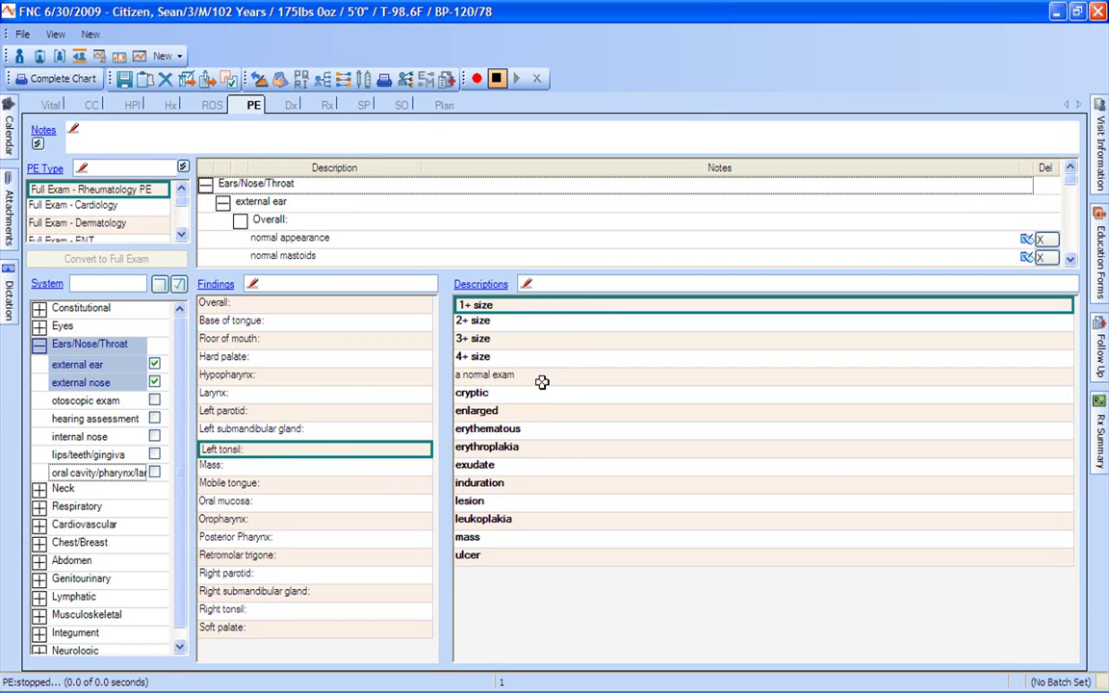
click(562, 413)
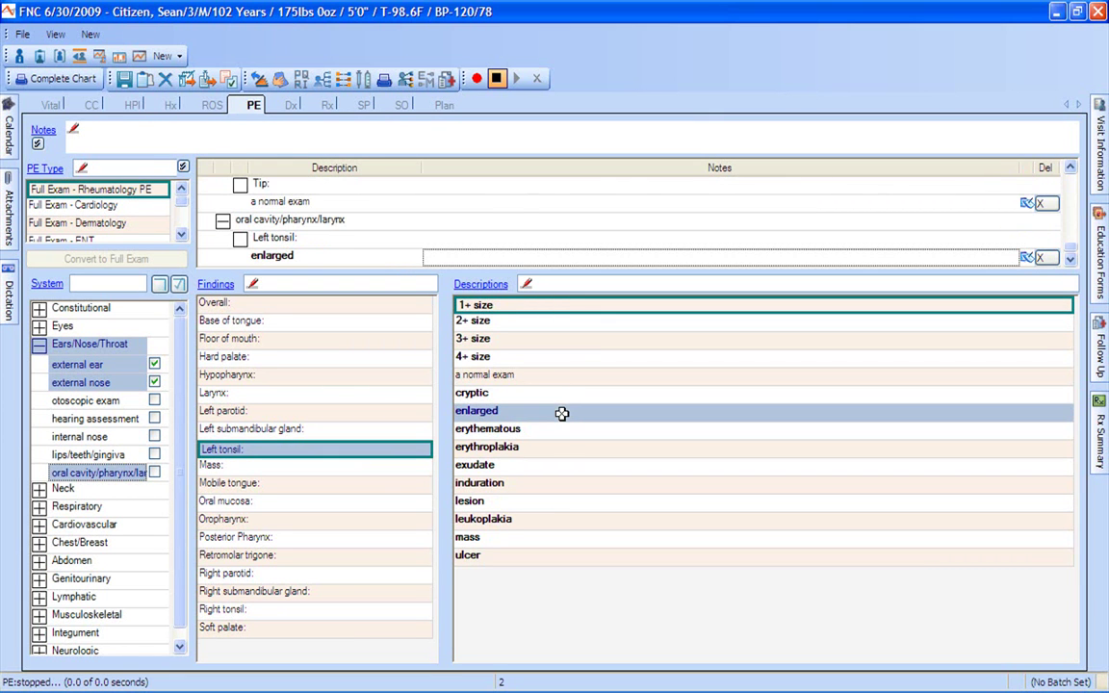
Examine the diagnosis choices across categories, including the patient's list, frequently used diagnoses and all codes
click(279, 108)
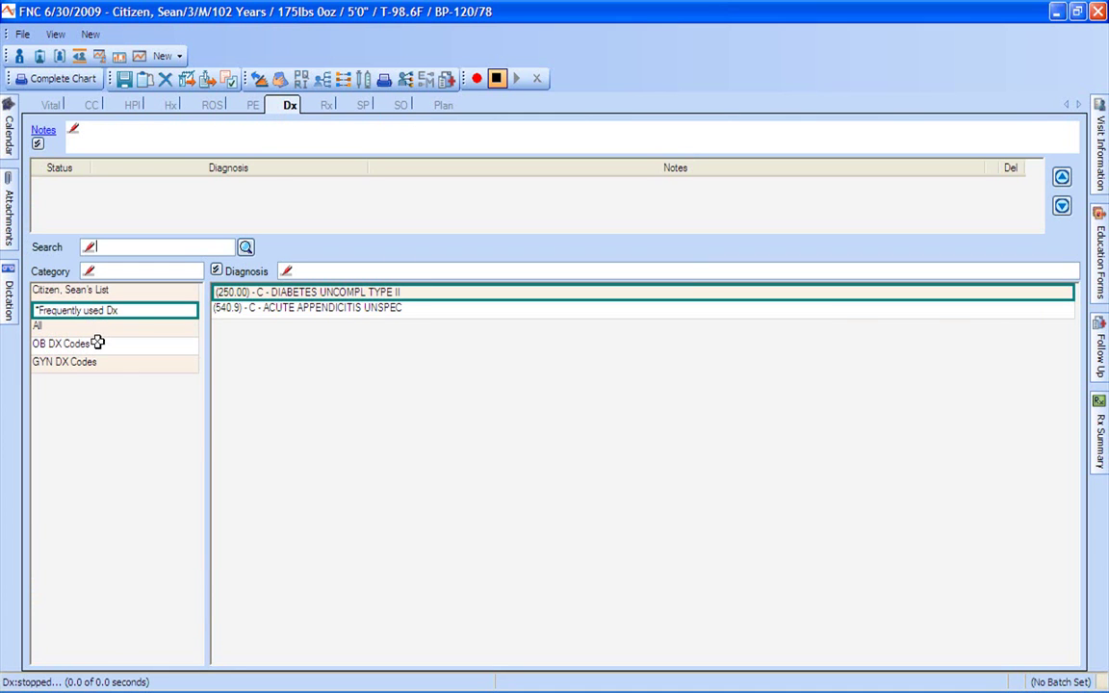
click(97, 342)
click(97, 312)
click(97, 293)
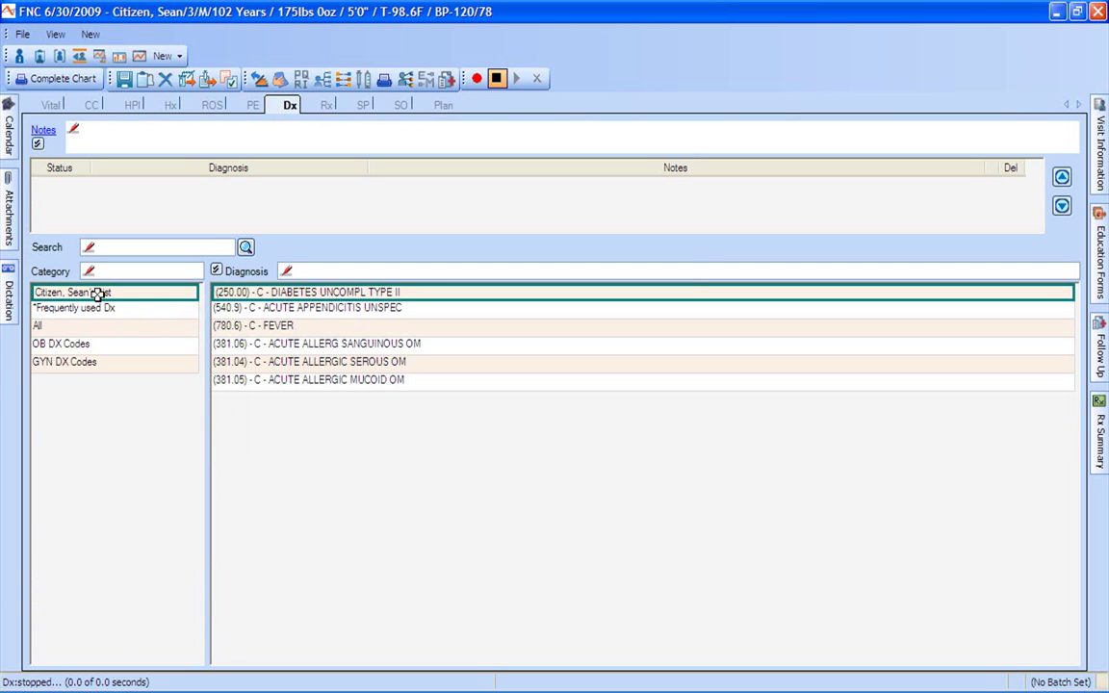
click(82, 328)
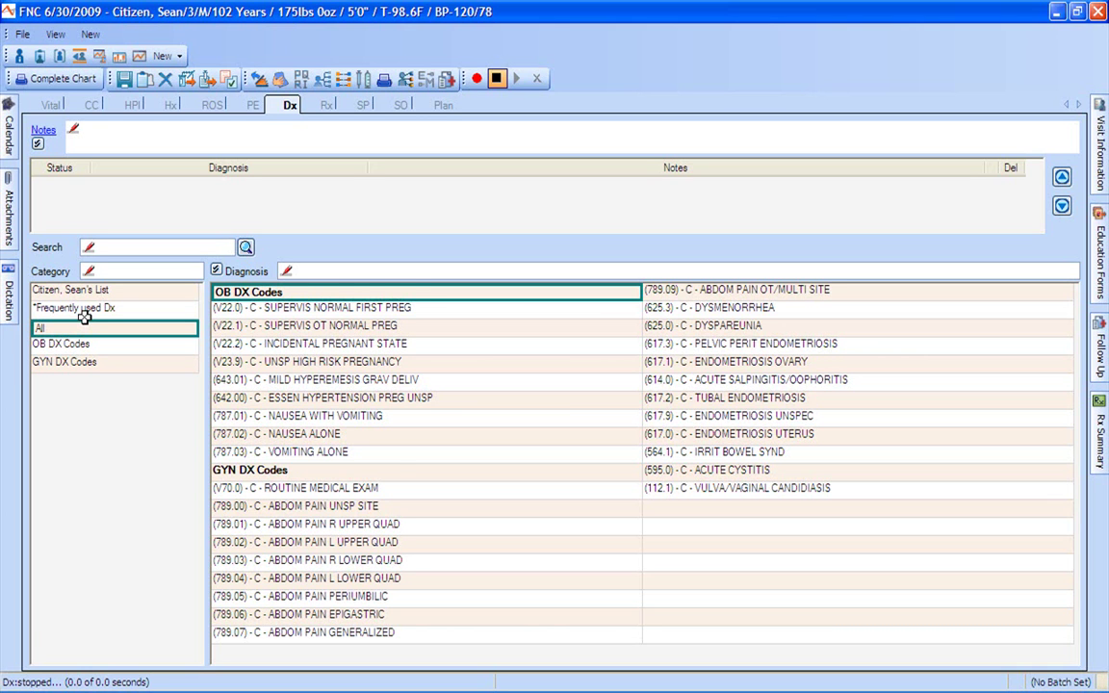
click(85, 313)
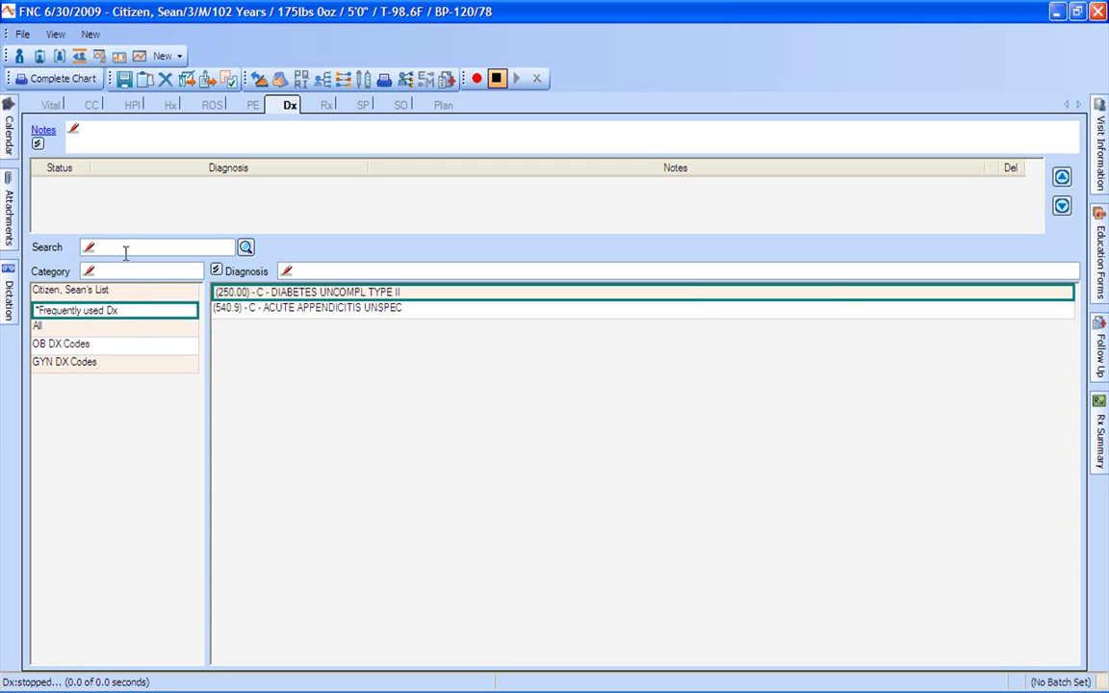
click(114, 291)
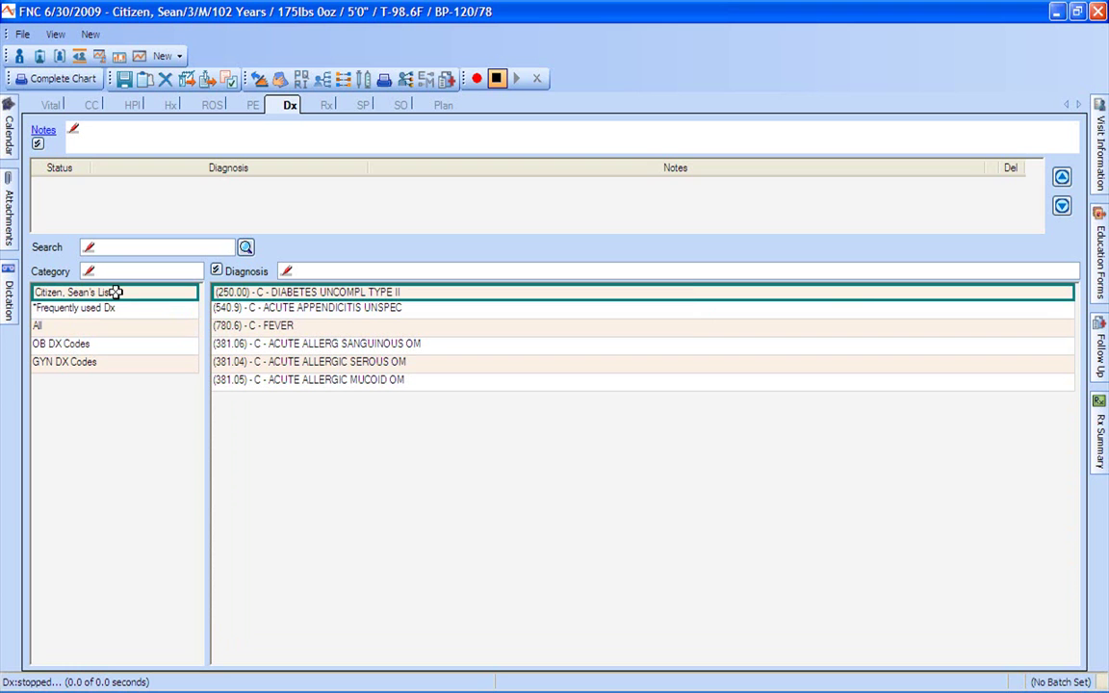
Search the diagnosis codes for "phary" and add 462 Acute Pharyngitis to the visit
click(160, 247)
text(phary)
key(Return)
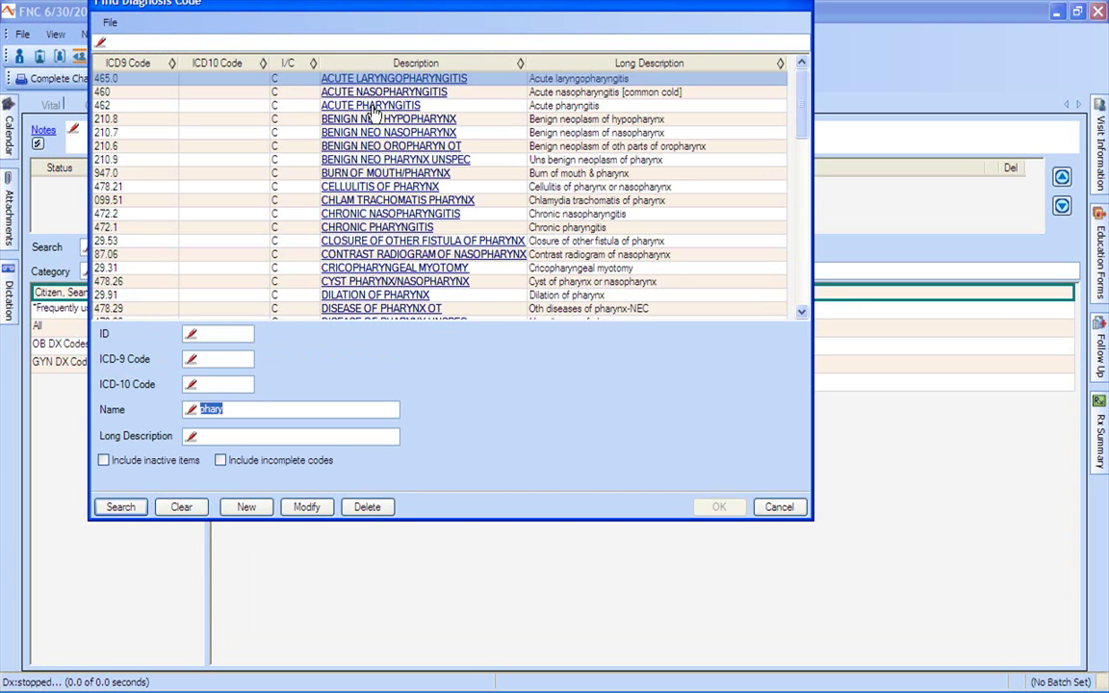
click(339, 105)
click(717, 505)
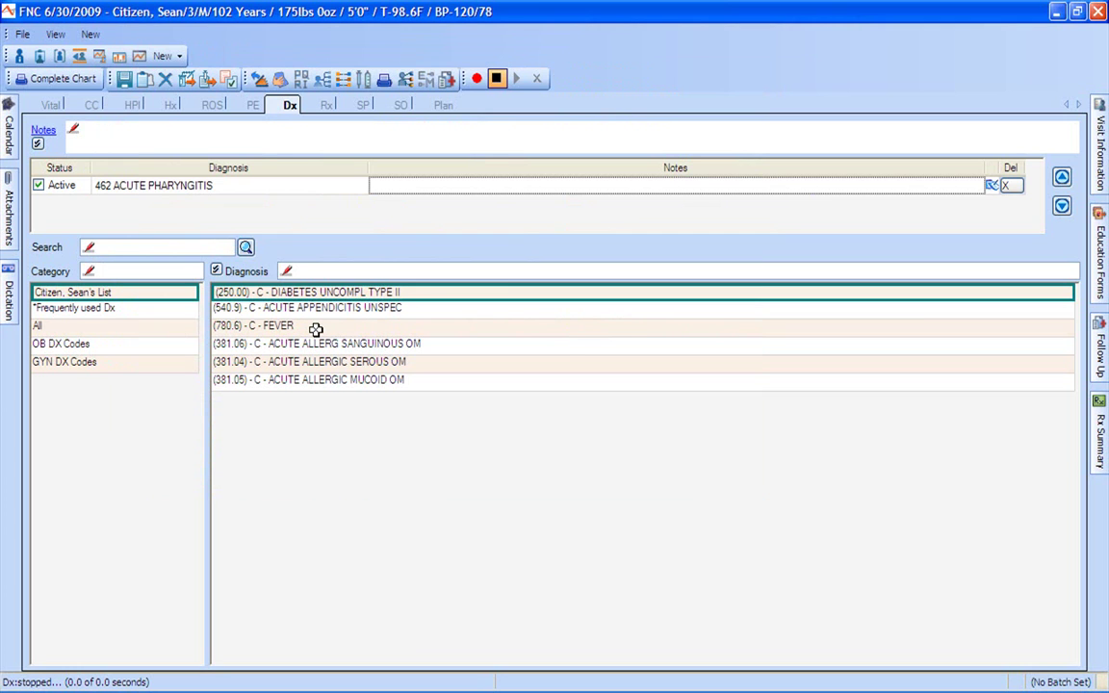
Add the (250.00) Diabetes Uncompl Type II diagnosis from the patient's list and display the prescription history
click(318, 292)
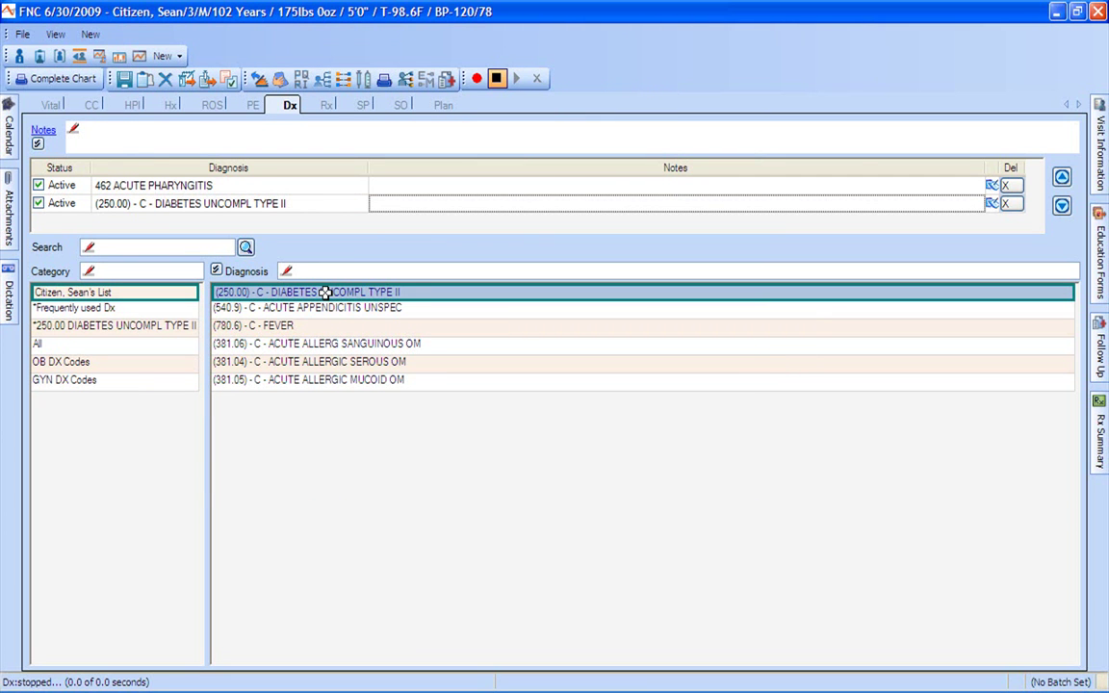
click(183, 327)
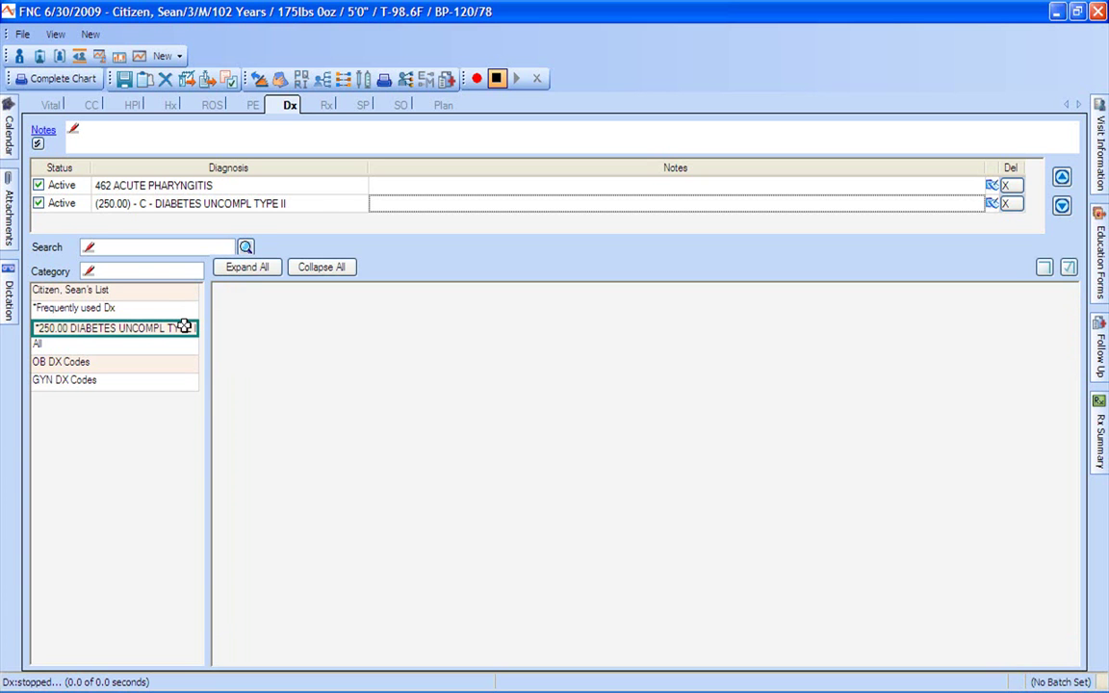
click(168, 309)
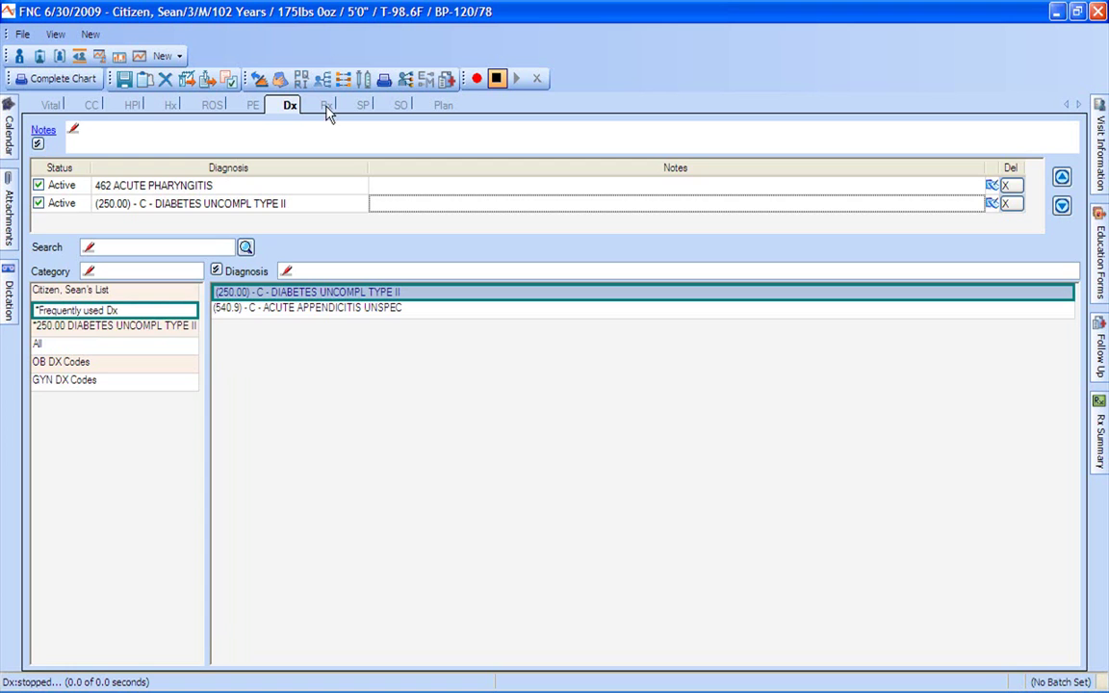
click(326, 107)
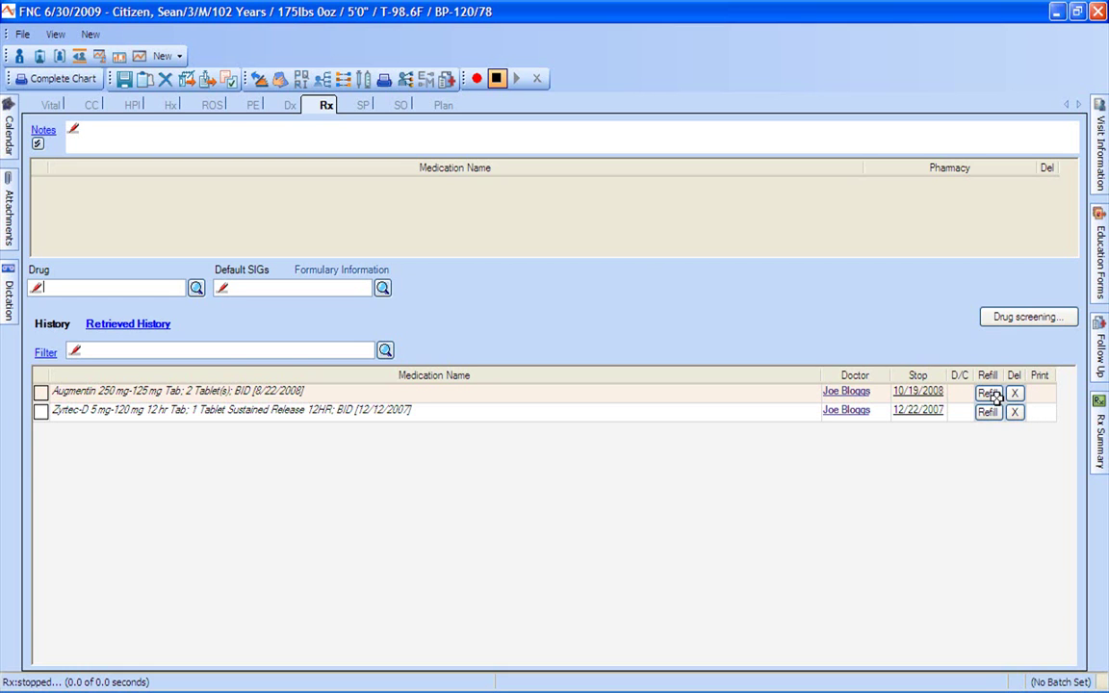
Set the plan's return visit to 2 weeks with the qualifier "as needed"
click(440, 106)
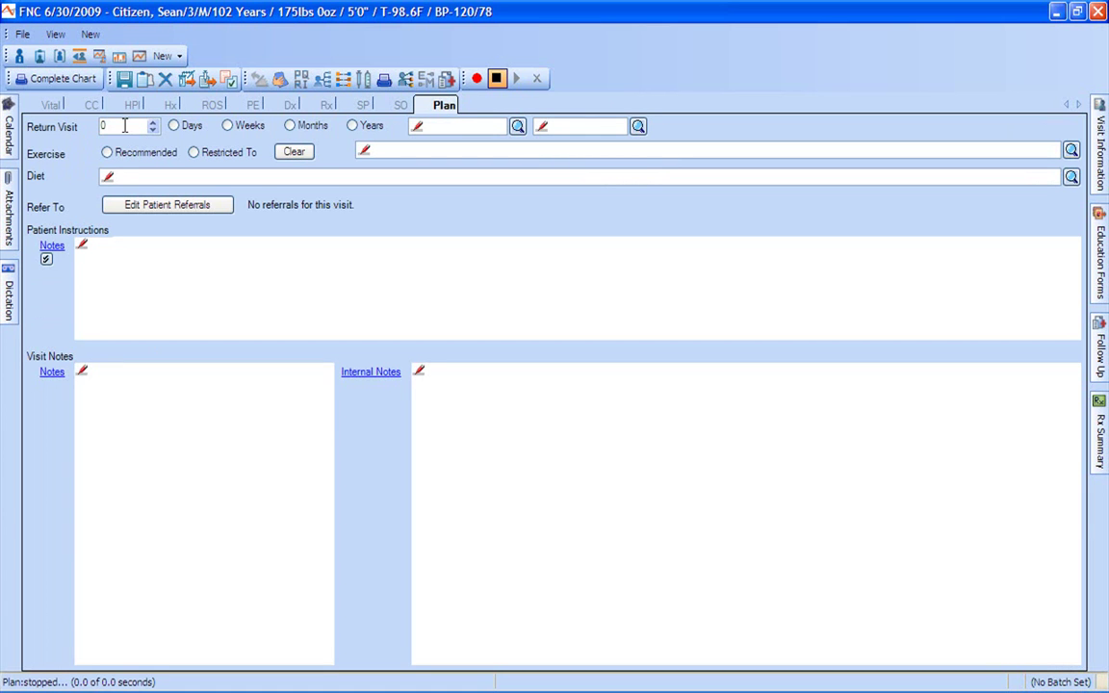
text(2)
click(232, 129)
click(476, 127)
text(as needed)
key(Tab)
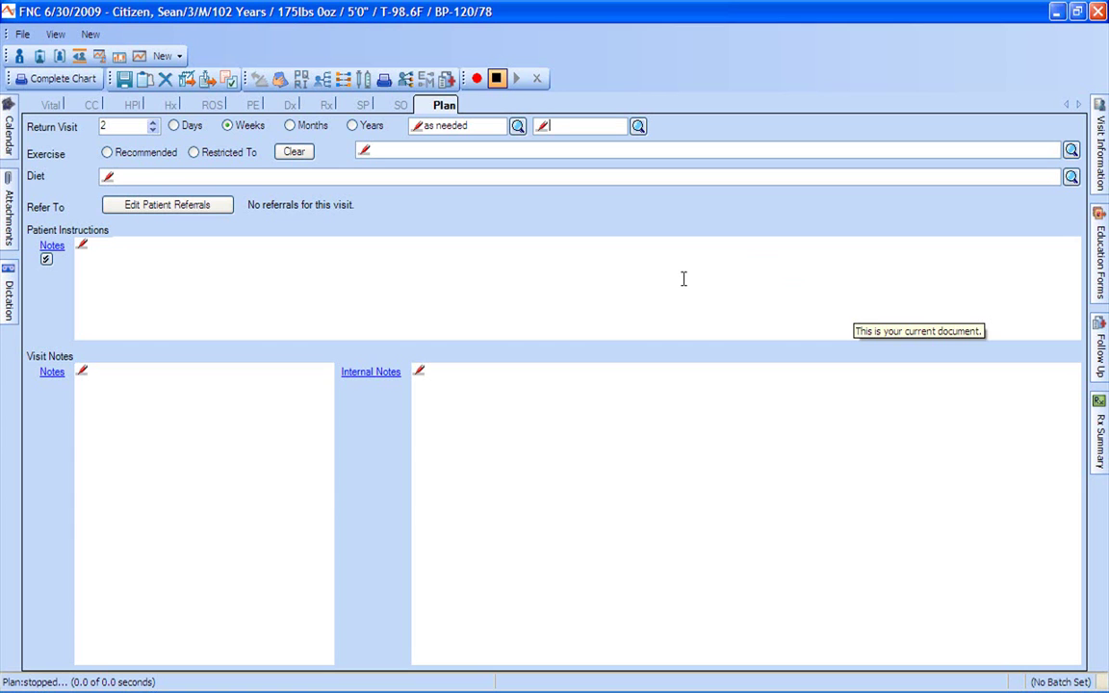
Set the evaluation and management decision making to Moderate Complexity and confirm level of care 4
click(426, 82)
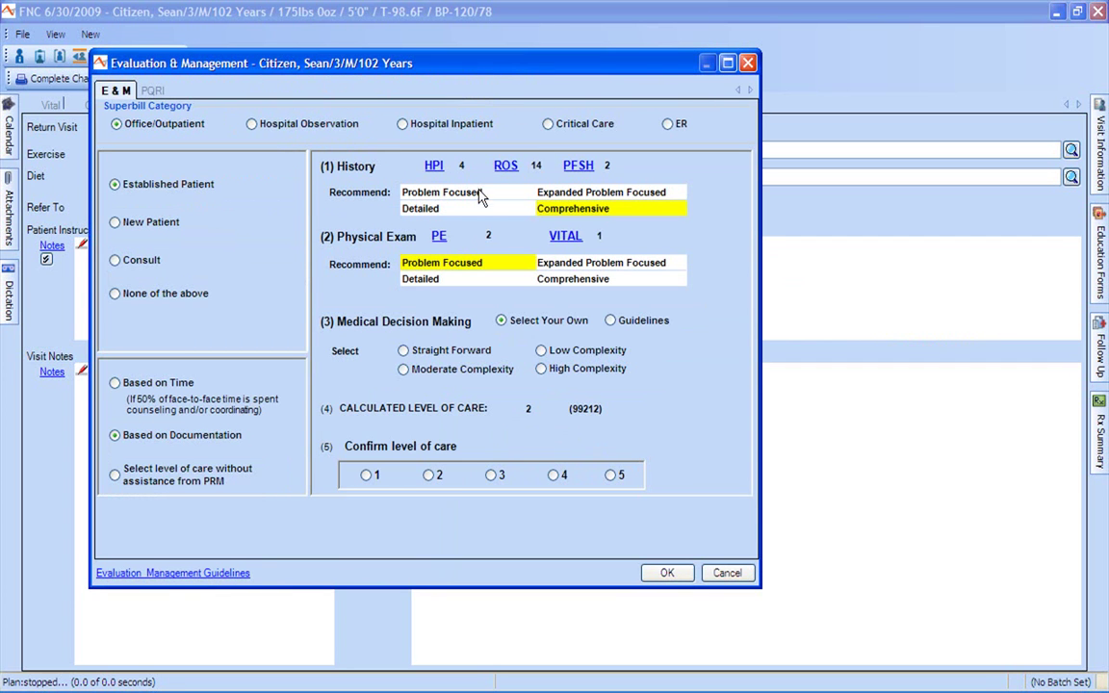
click(404, 370)
click(554, 475)
click(667, 574)
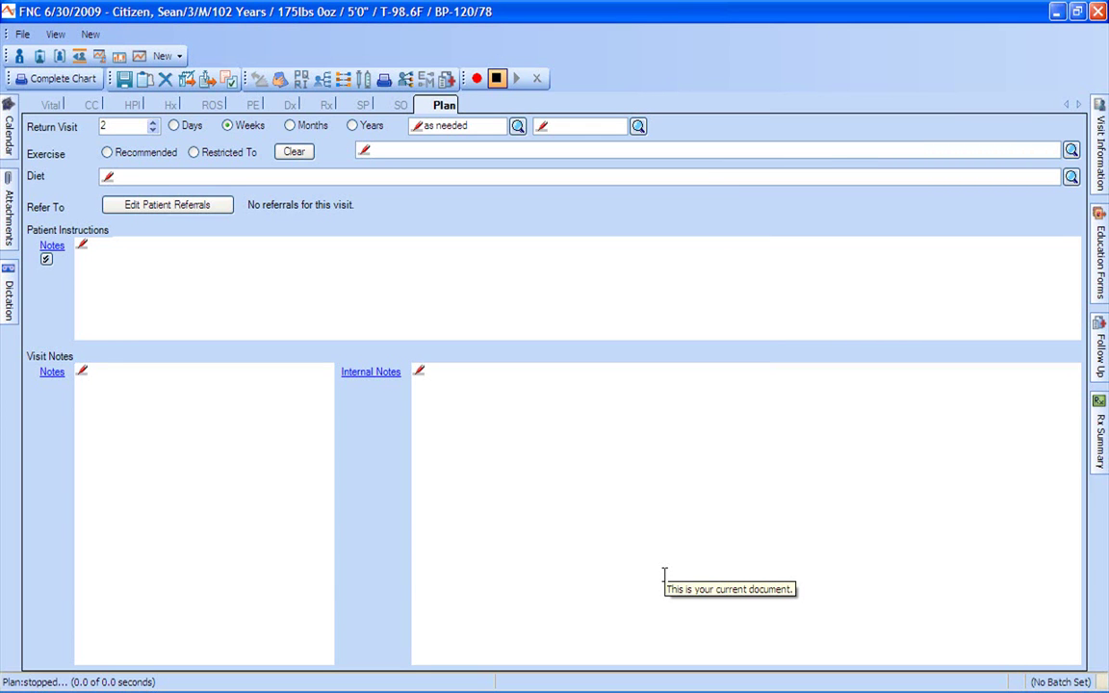
Check out the visit note with the superbill setting Ready To Submit, and dismiss the batch warning
click(144, 78)
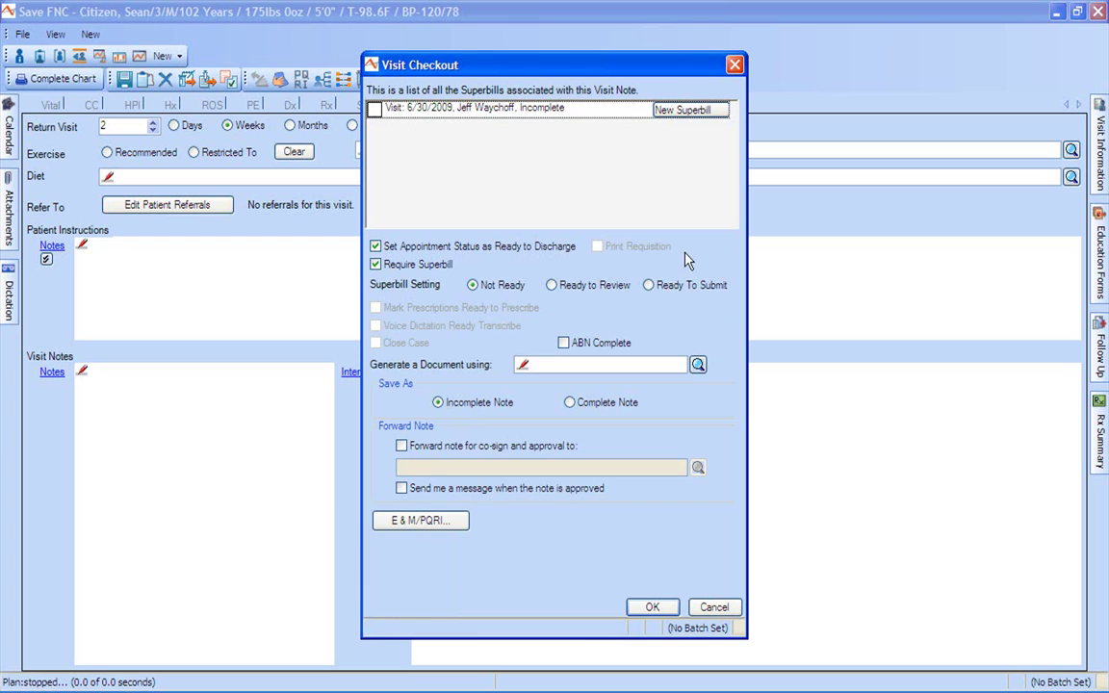
click(649, 286)
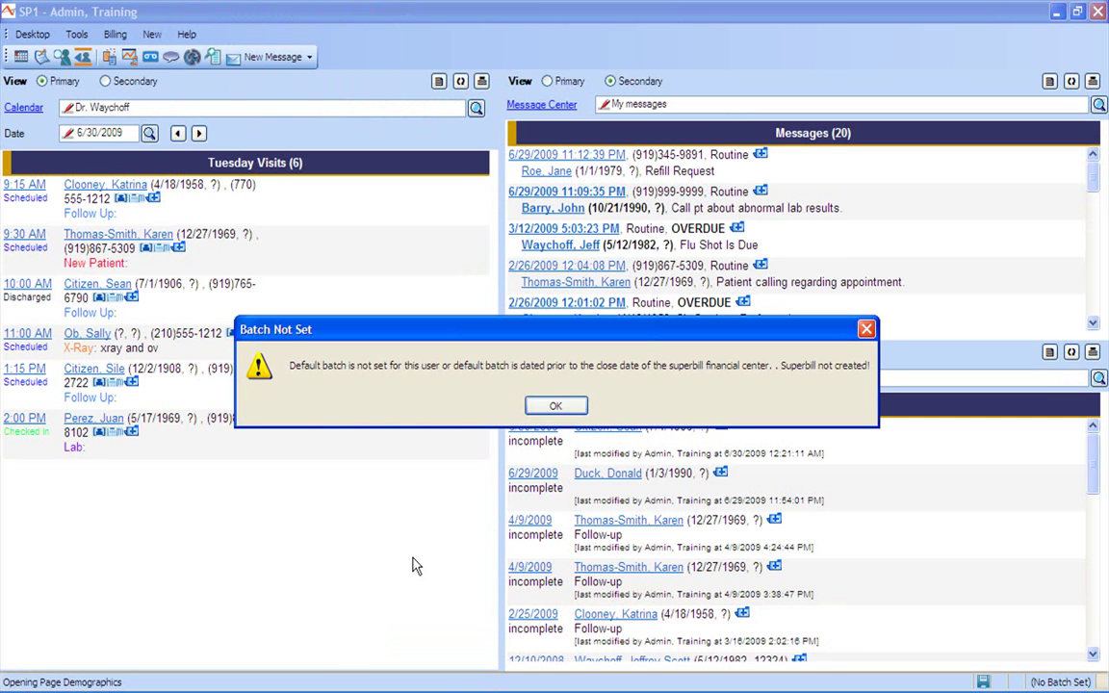
click(560, 406)
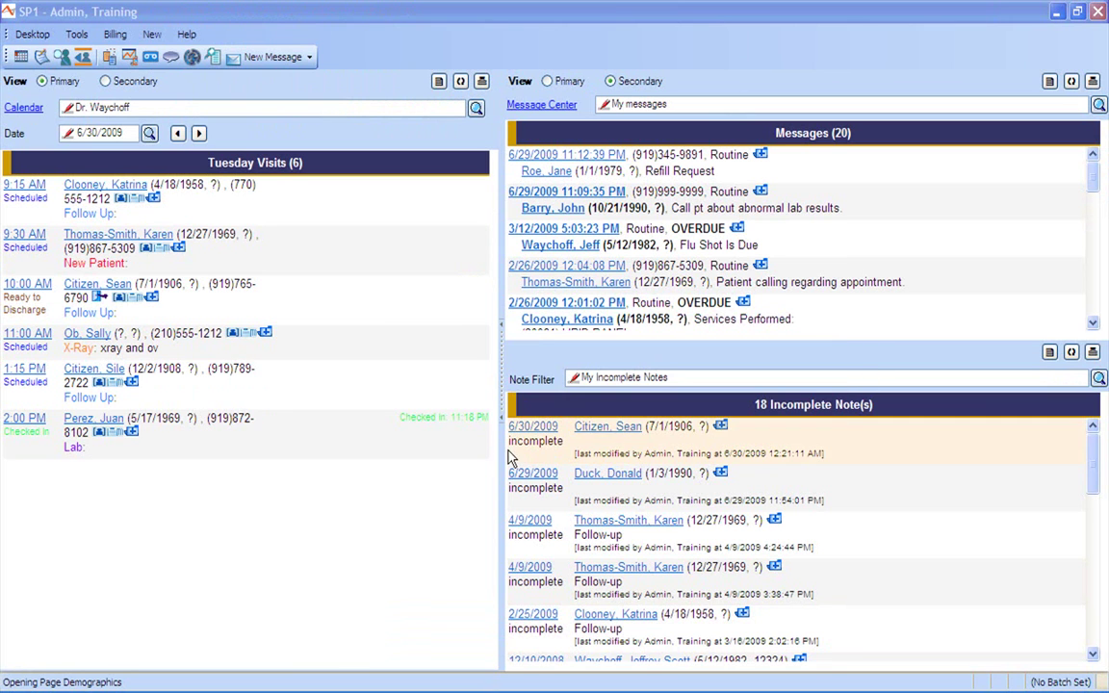
Check out the 10:00 AM patient after reviewing the printouts and follow-up section, completing the discharge
click(99, 301)
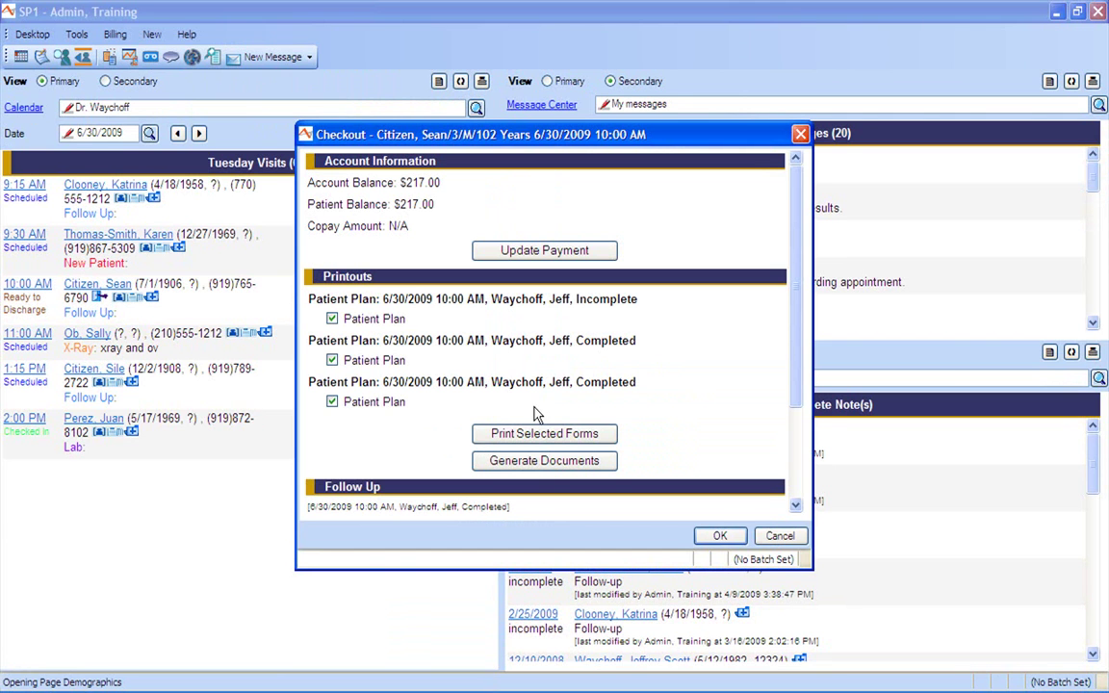
drag(791, 381, 795, 473)
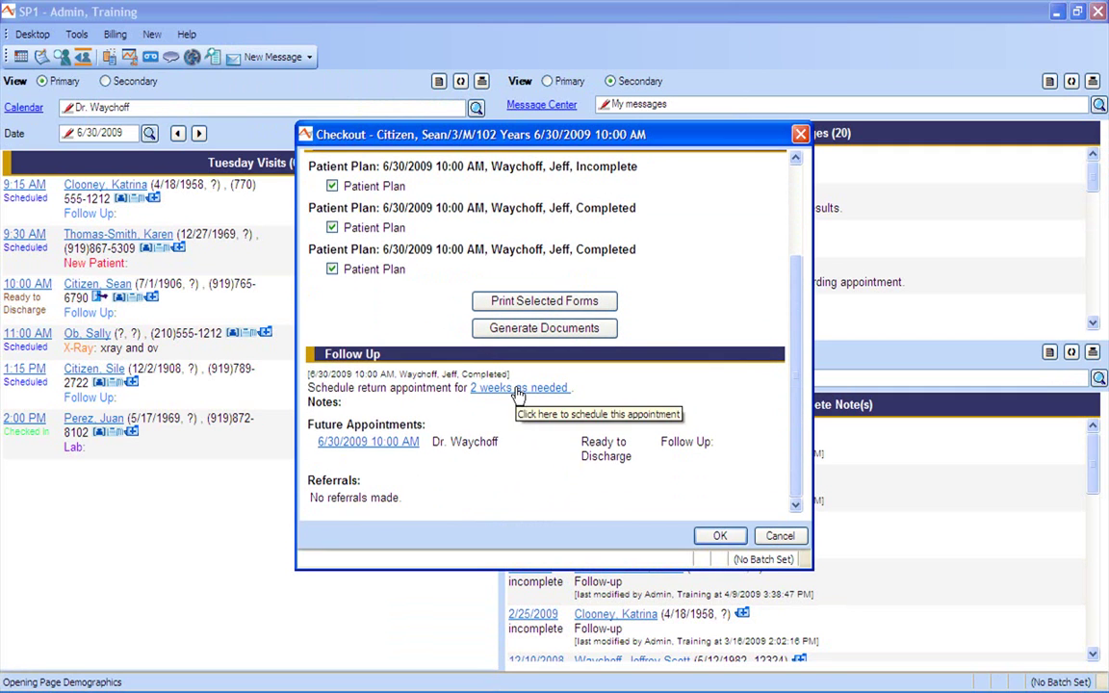
click(712, 541)
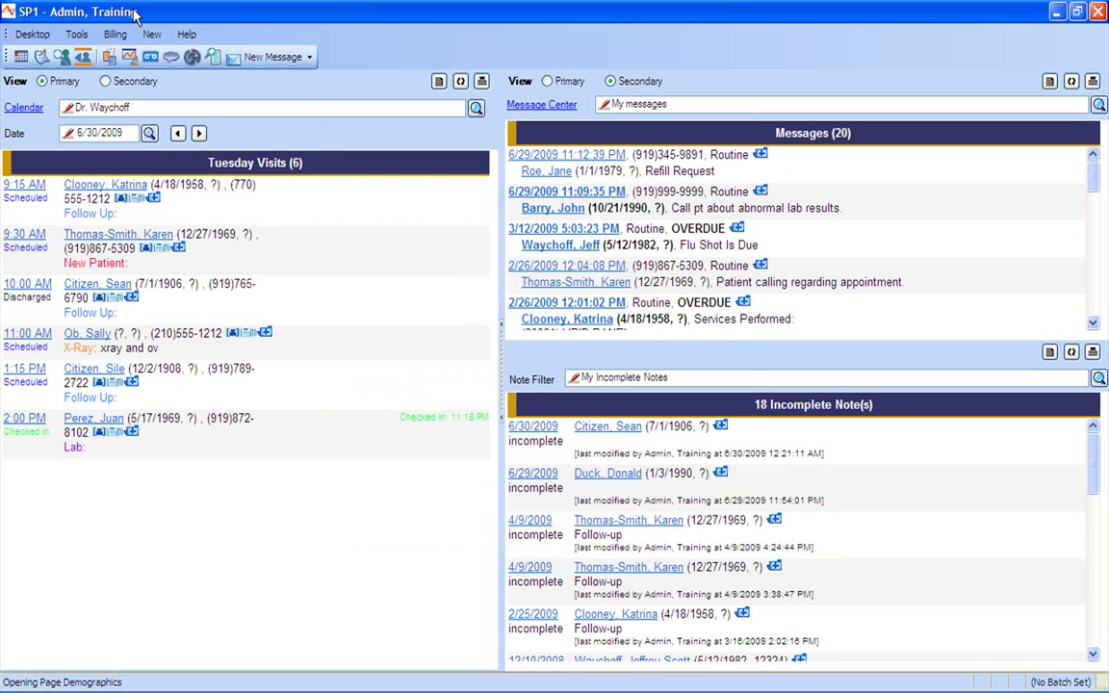
Open superbill tracking and search for superbills with only the Ready to Review status
click(113, 36)
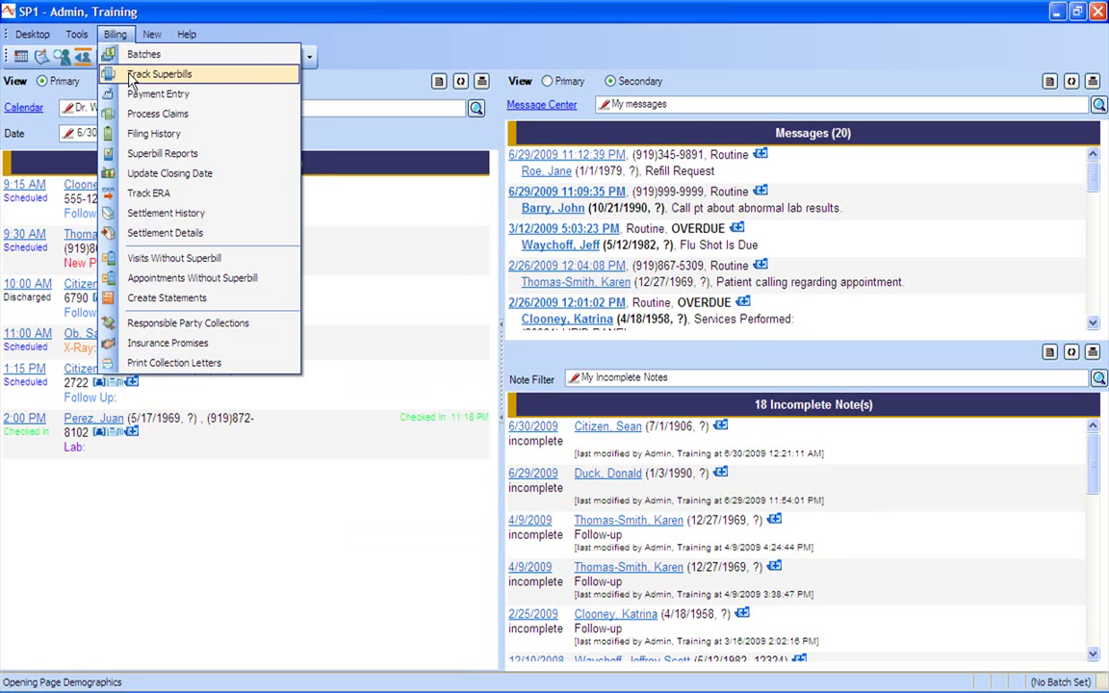
click(132, 79)
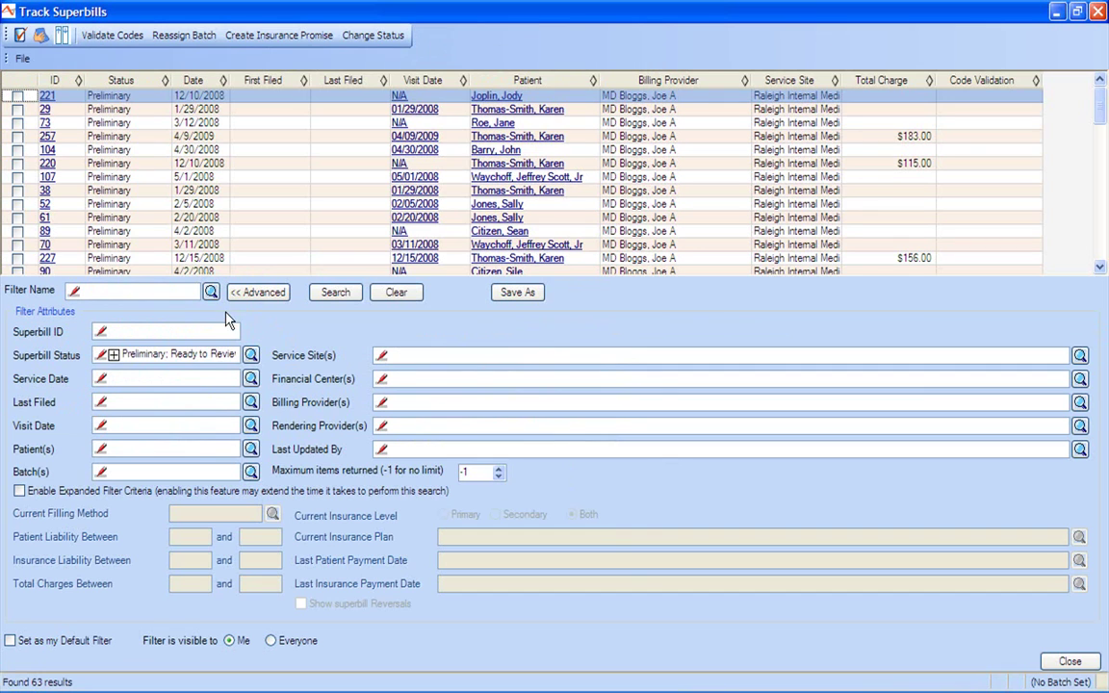
double_click(146, 348)
key(Delete)
click(332, 292)
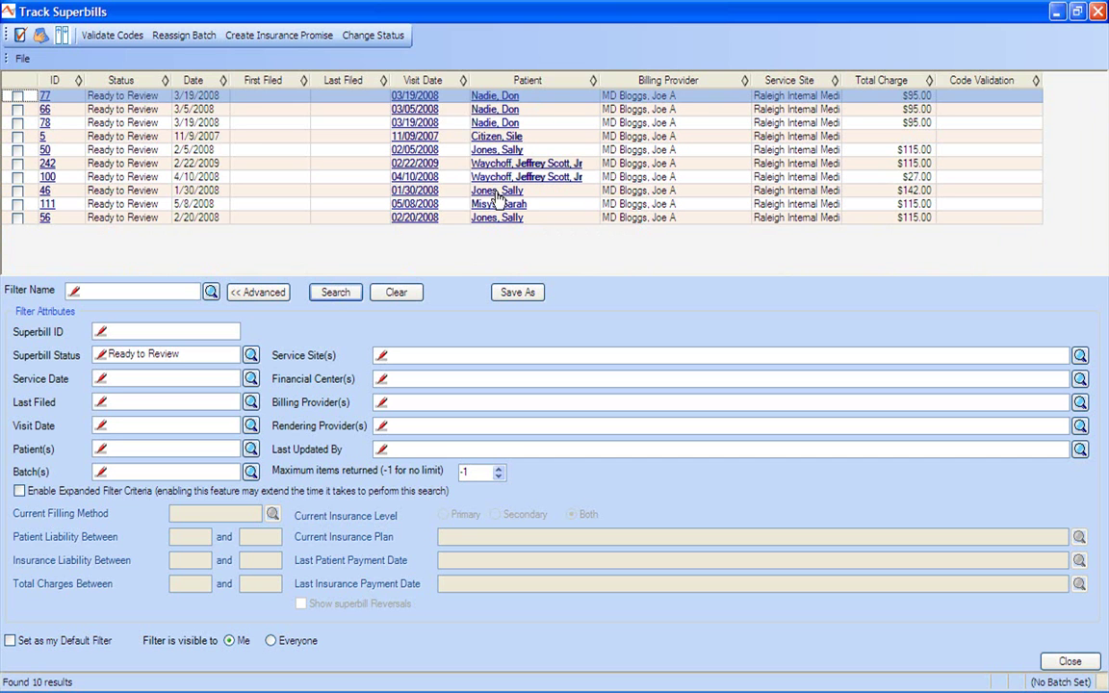
Set the status of the 4/10/2008 superbill to Ready to Submit, save it, and close superbill tracking
click(46, 203)
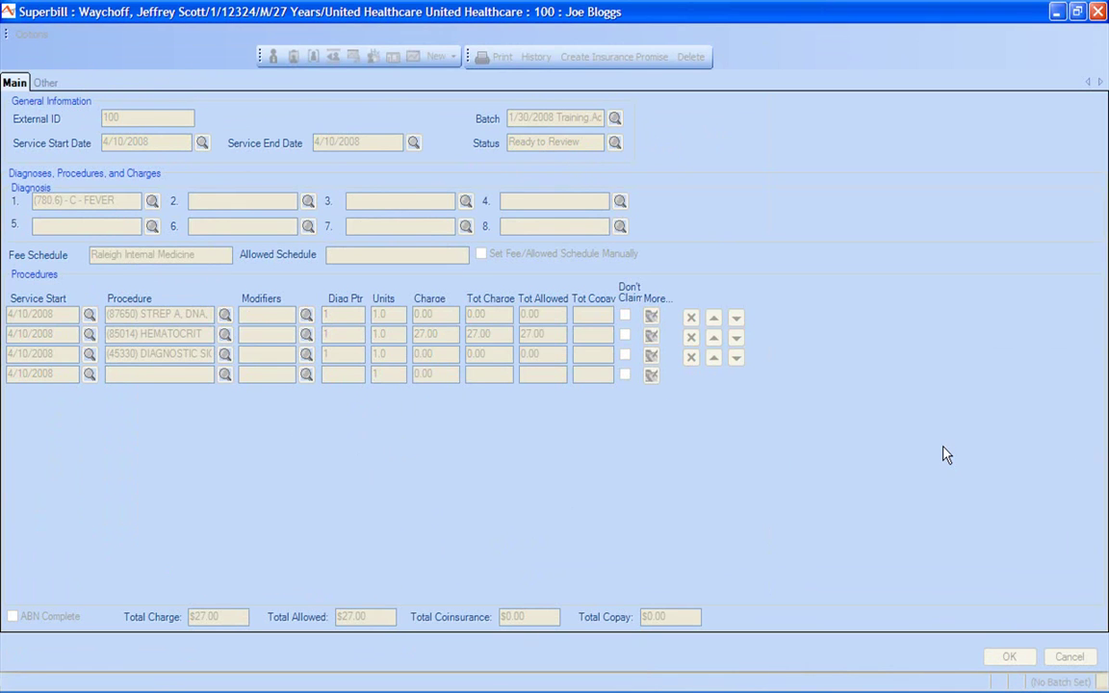
click(561, 427)
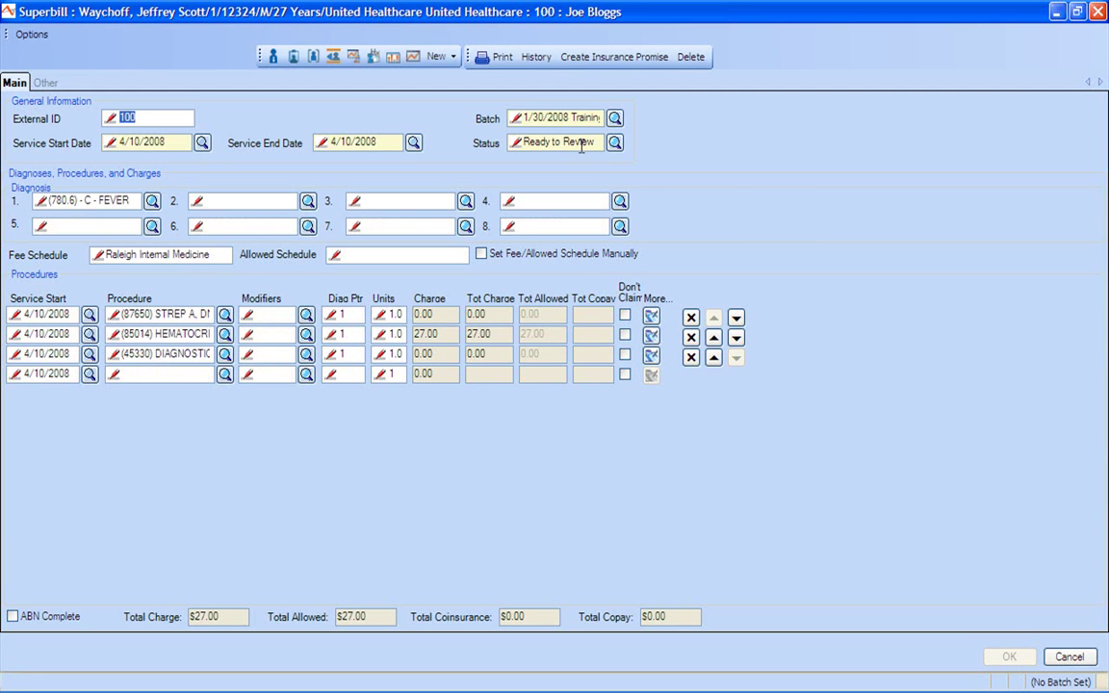
click(581, 147)
text(r)
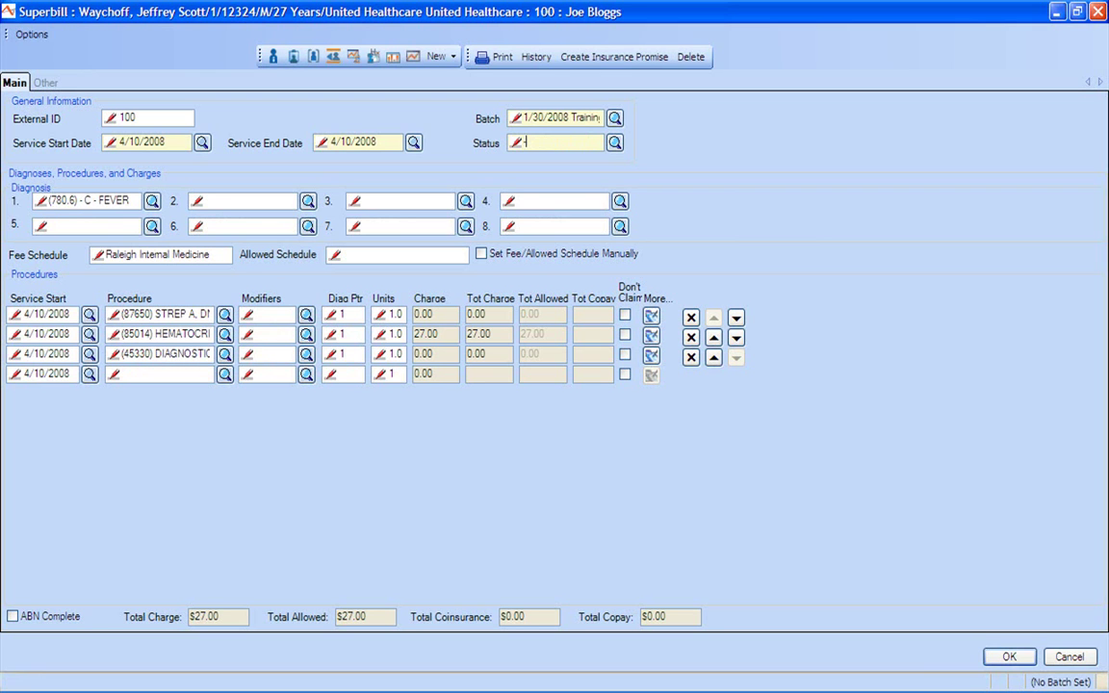
key(Tab)
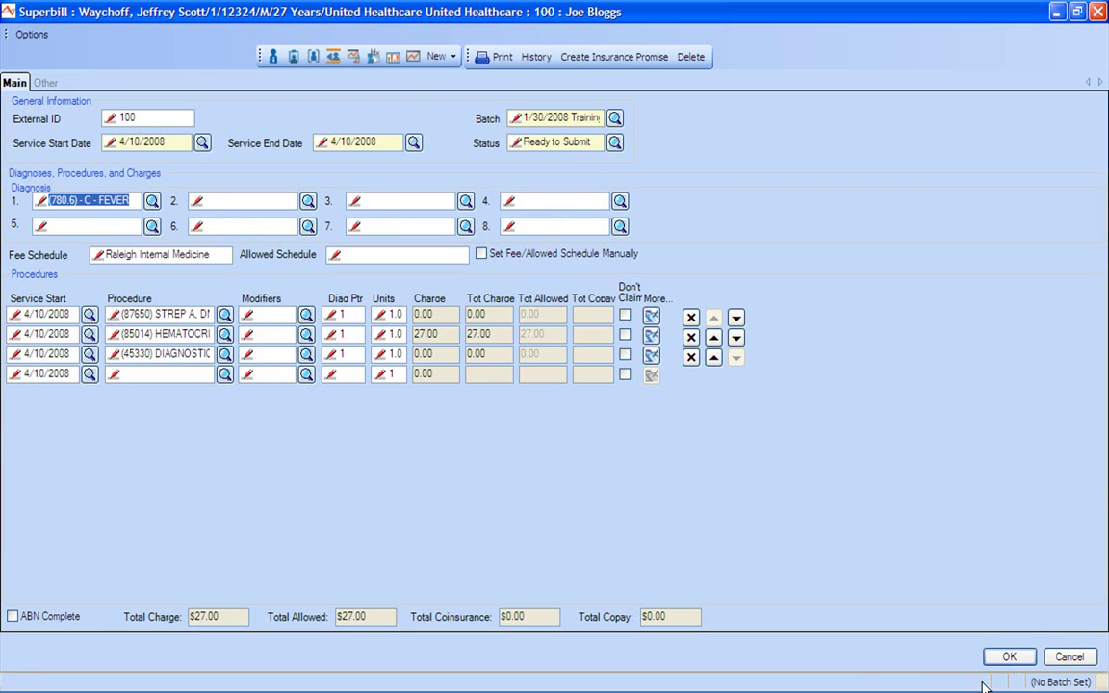
click(1006, 662)
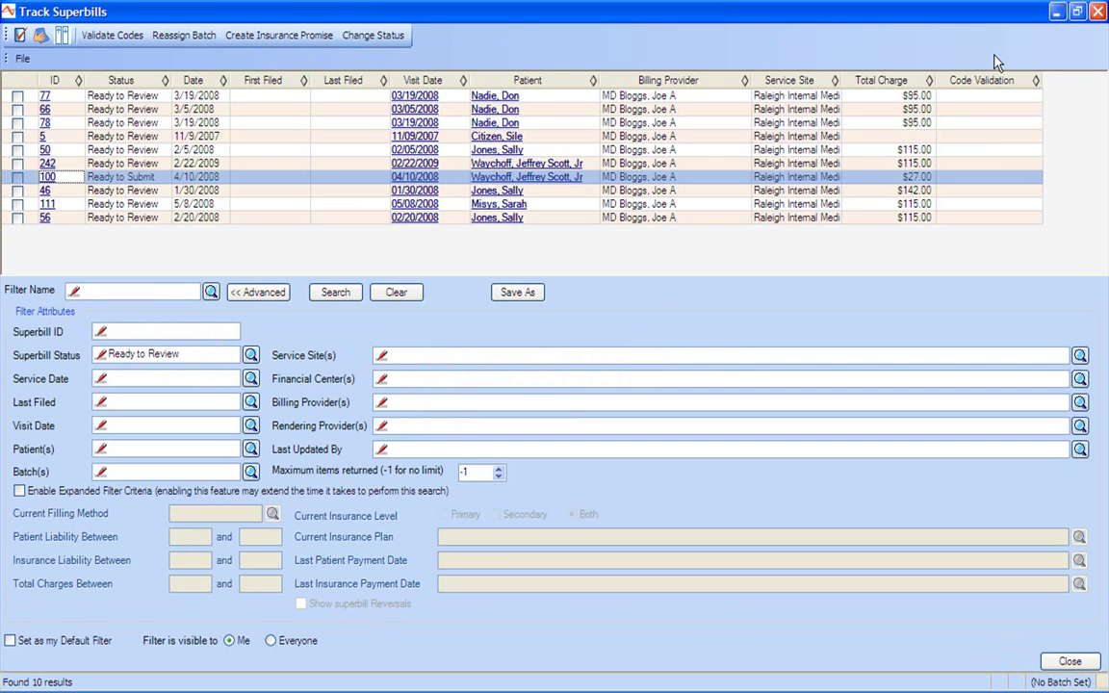
click(1099, 13)
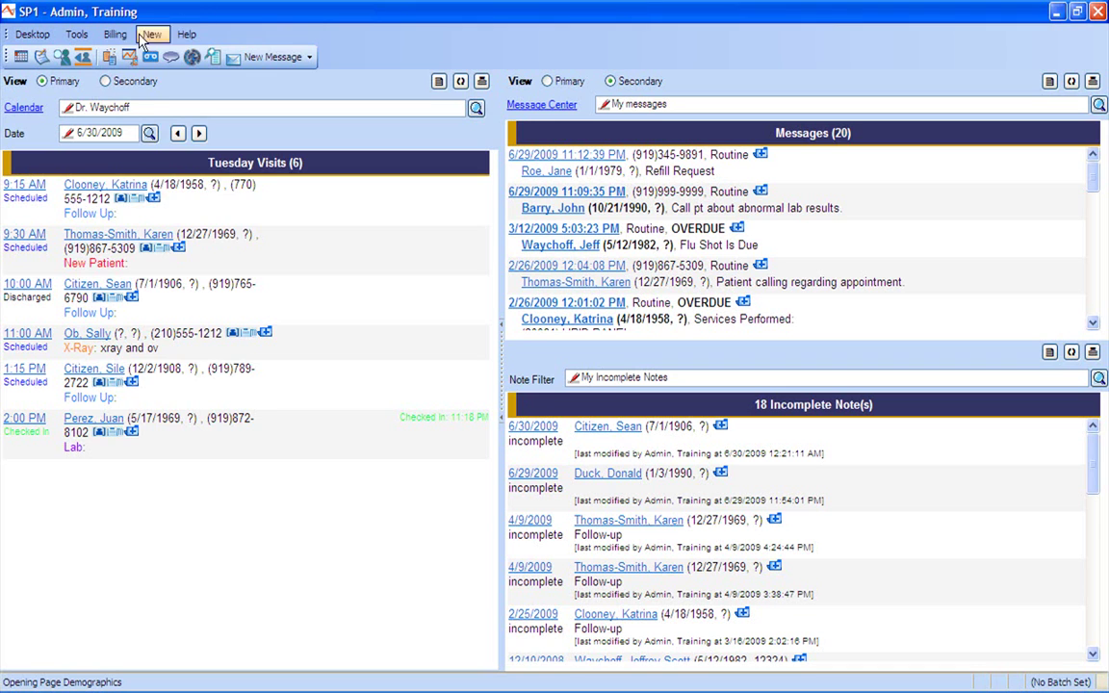
Start a new deposit in payment entry with type Check, reference number 1234 and batch 1/30/2008 Training.Admin (2)
click(120, 36)
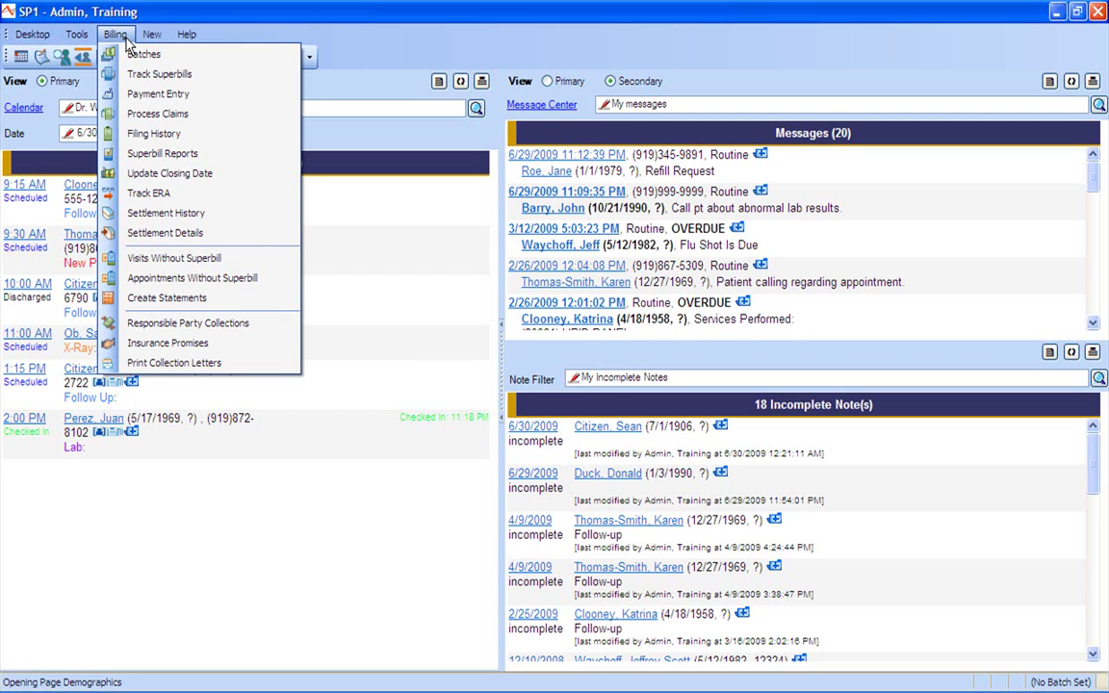
click(149, 95)
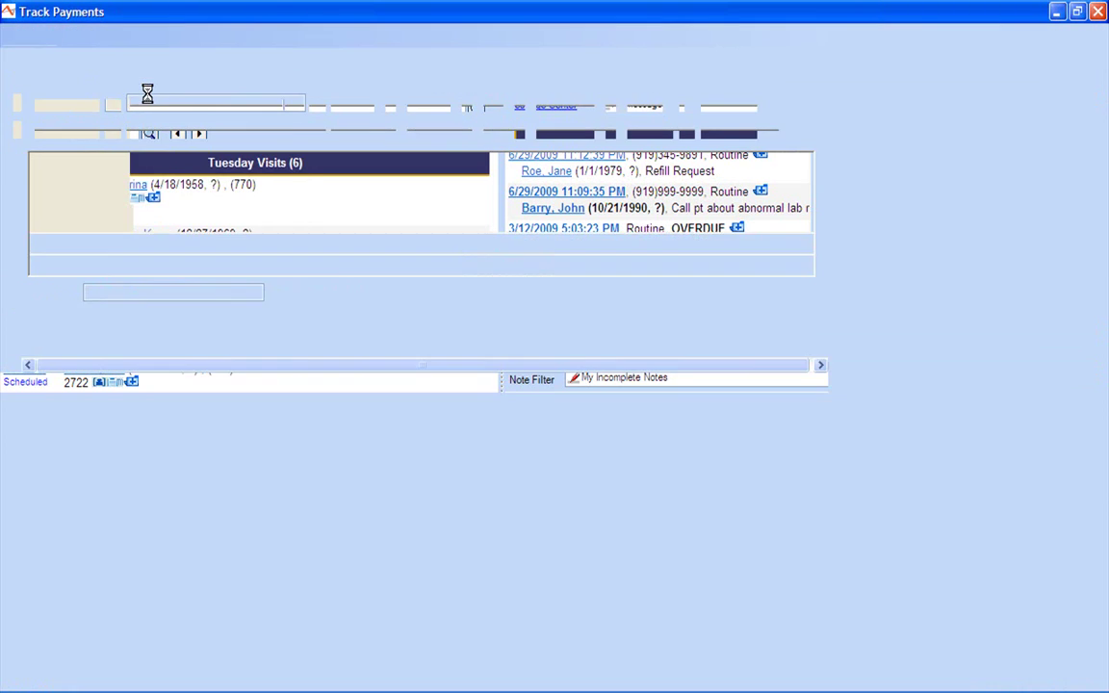
click(294, 102)
click(248, 508)
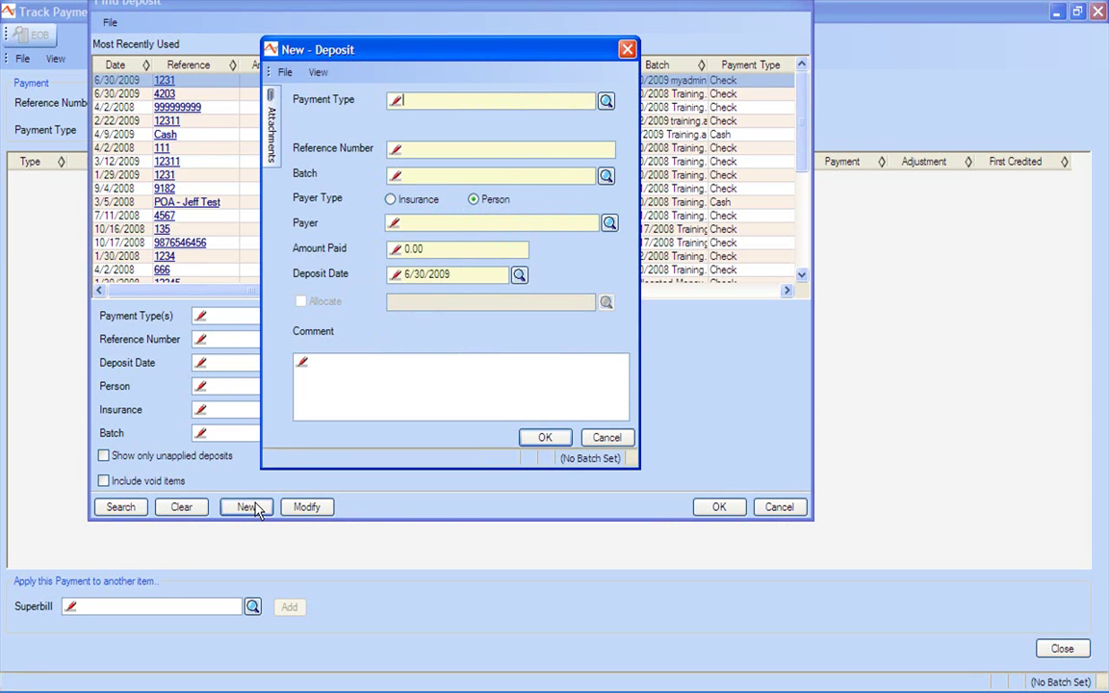
text(check)
key(Tab)
text(1234)
click(605, 175)
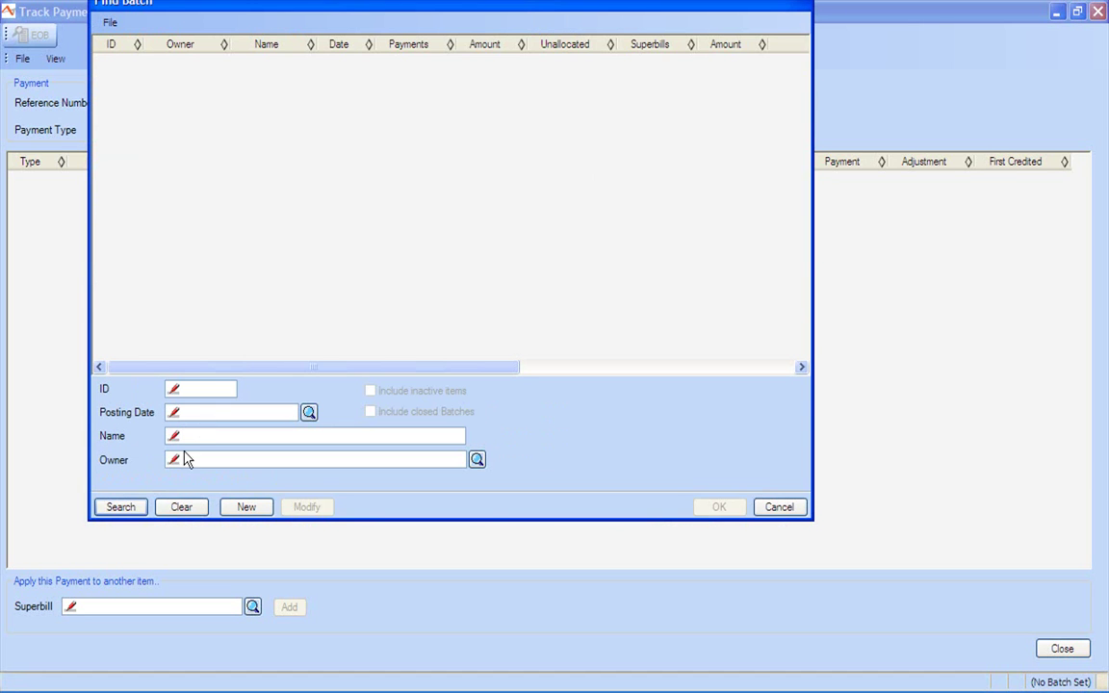
click(120, 506)
double_click(233, 59)
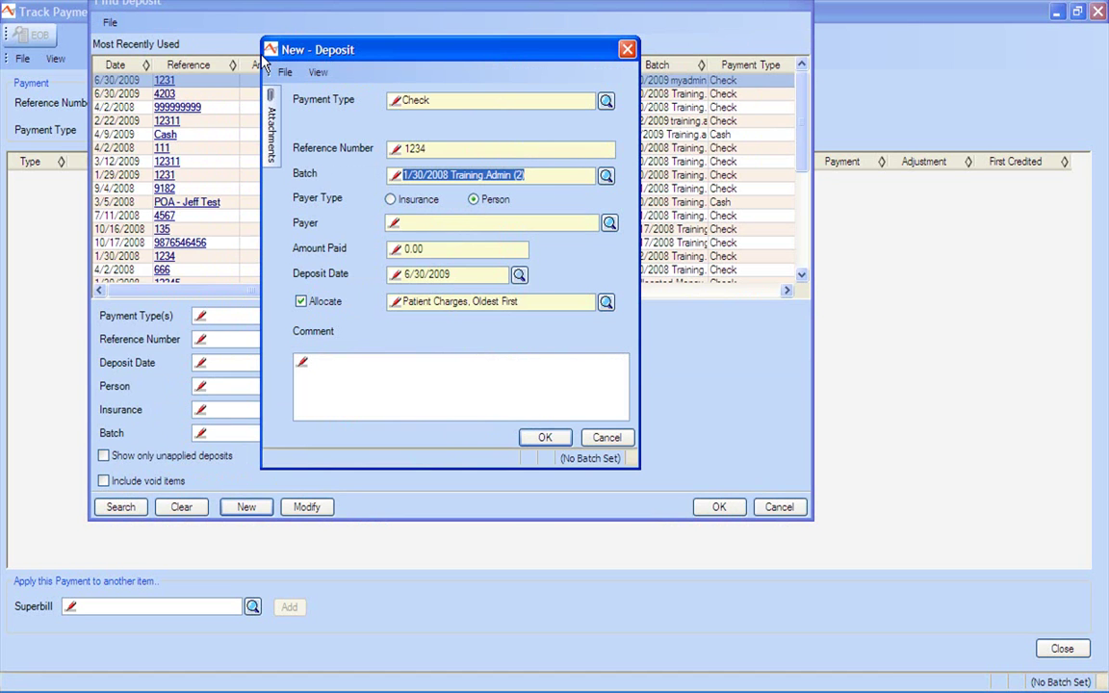
Choose the patient as the deposit's payer, set the amount paid to 25, and save and apply the deposit
click(410, 220)
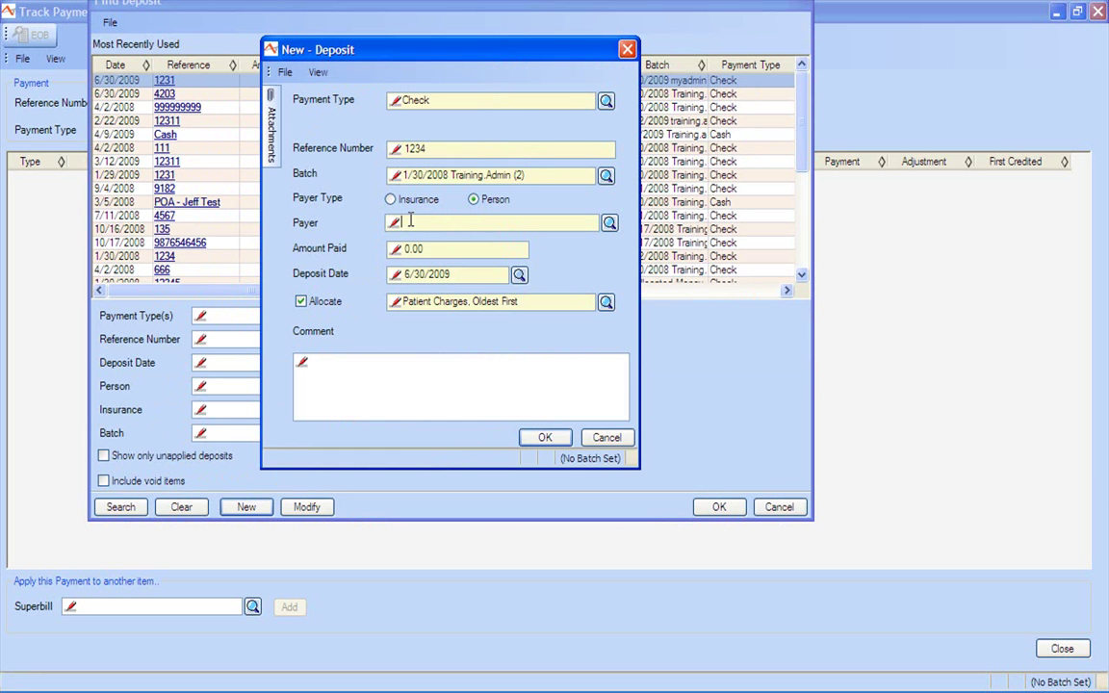
click(609, 221)
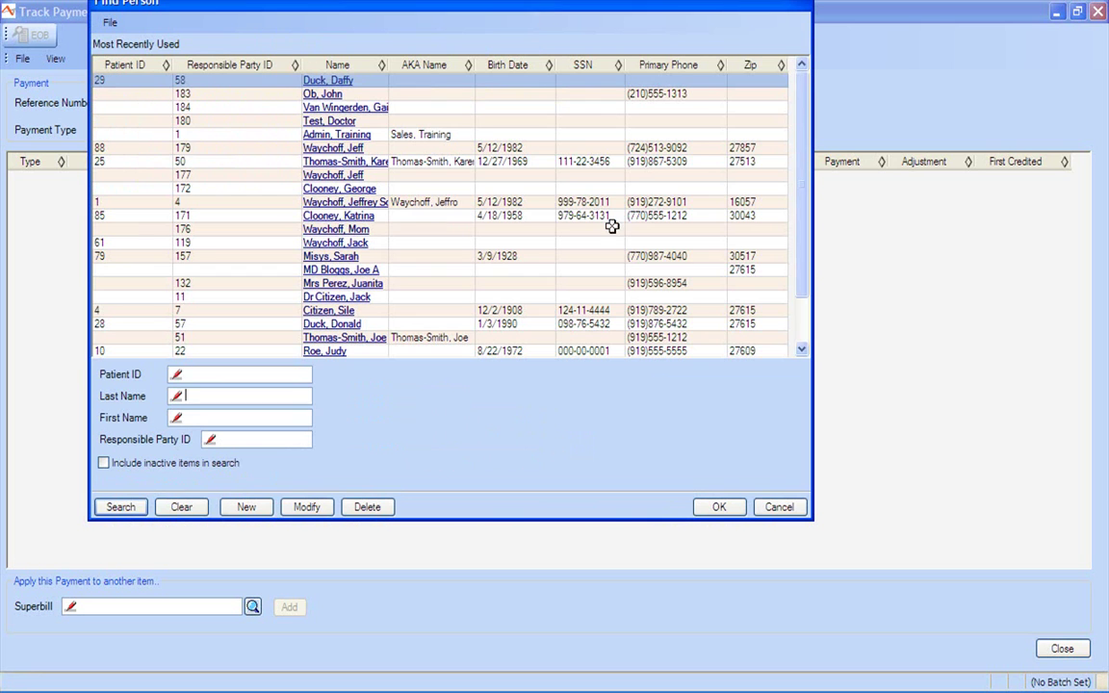
click(346, 255)
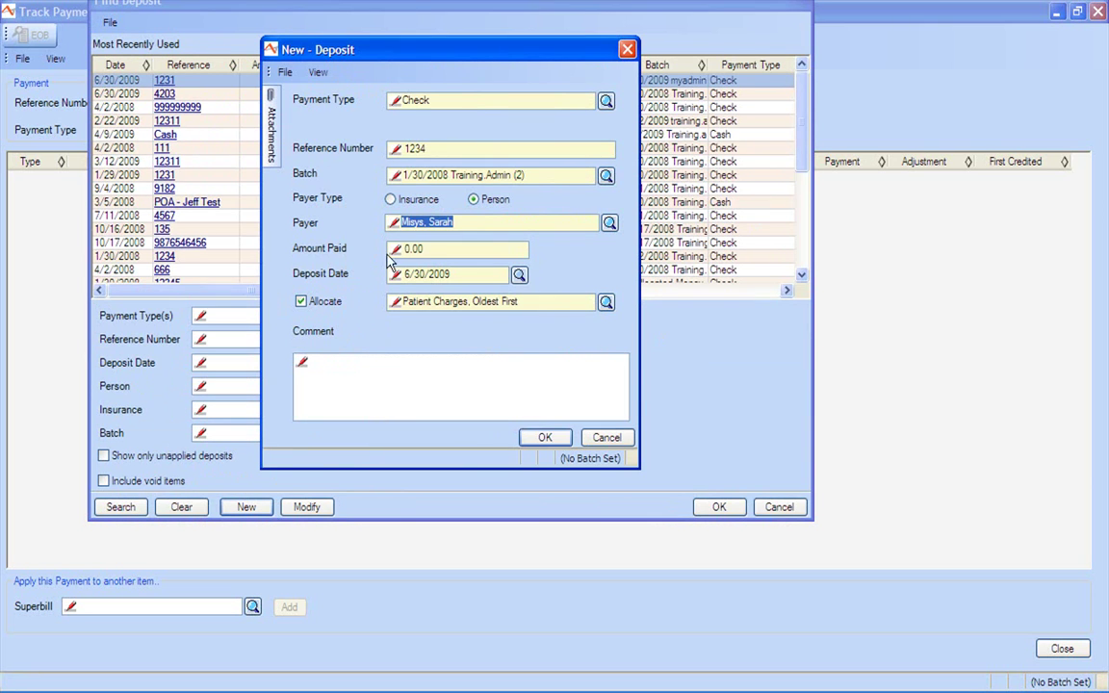
key(Tab)
text(25)
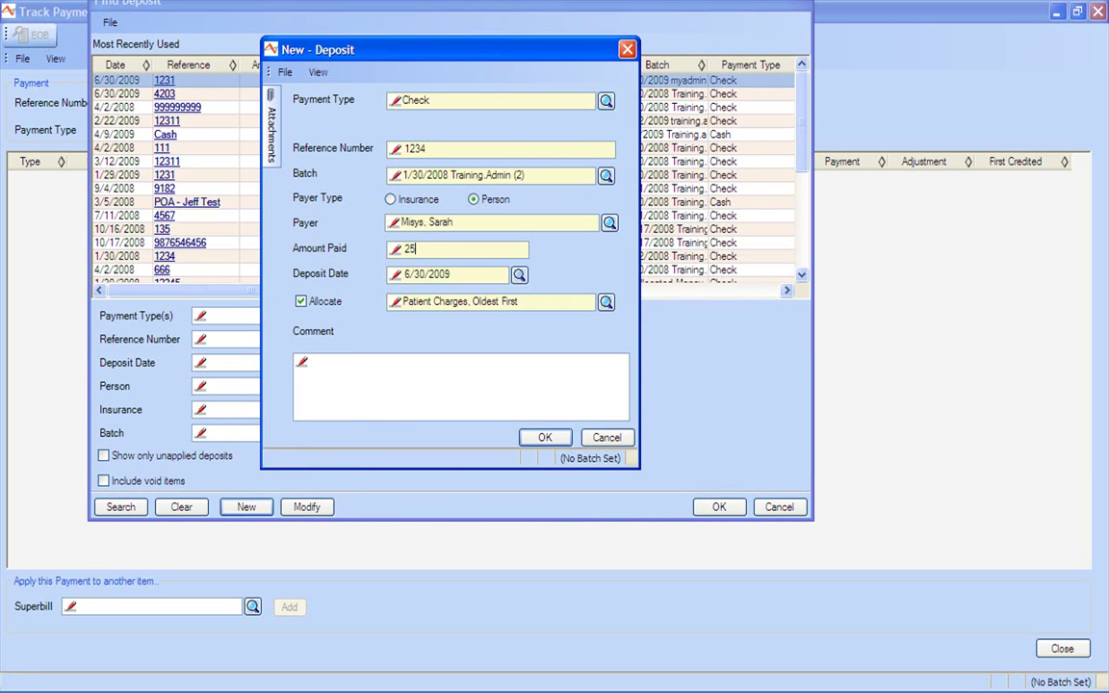
key(Tab)
click(539, 441)
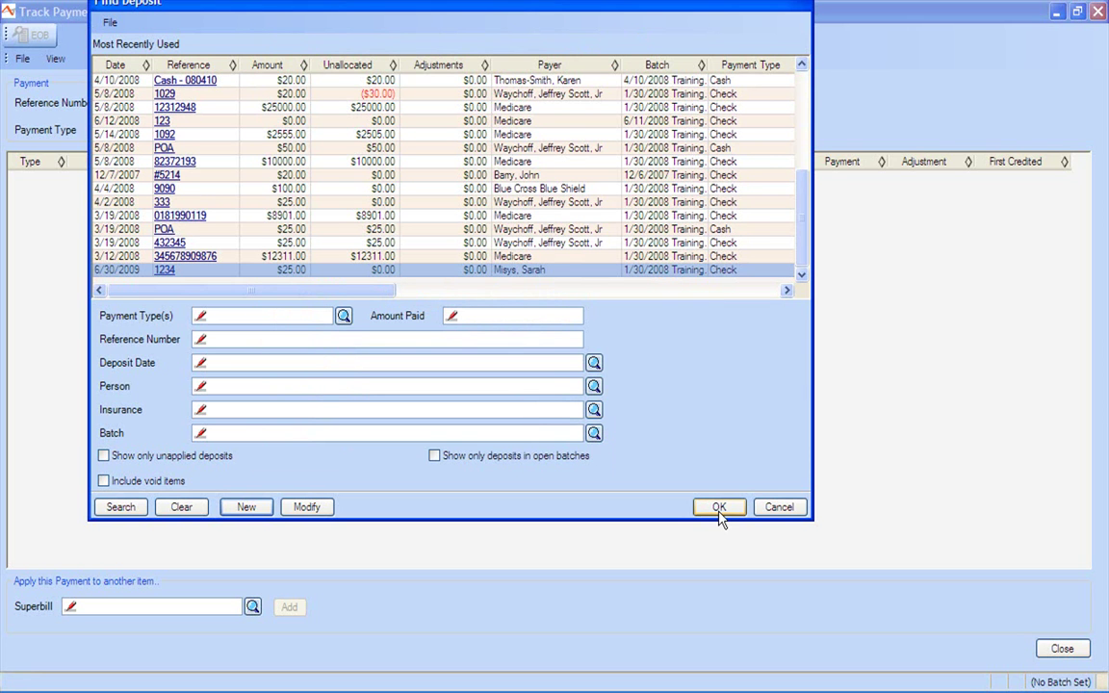
click(719, 507)
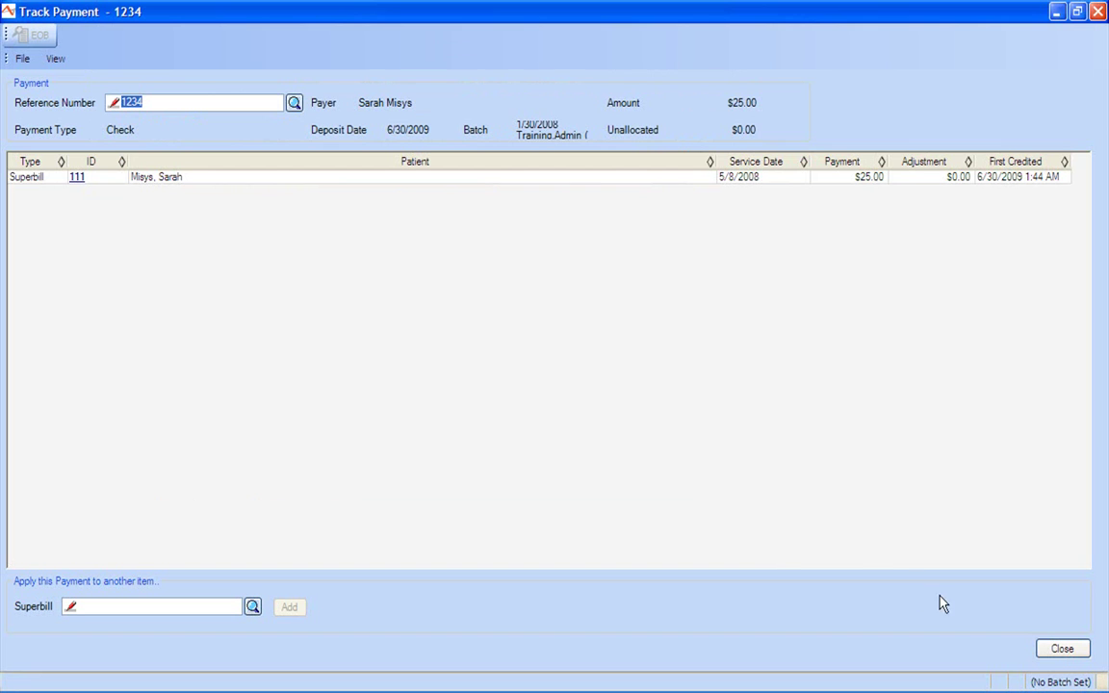
click(1063, 650)
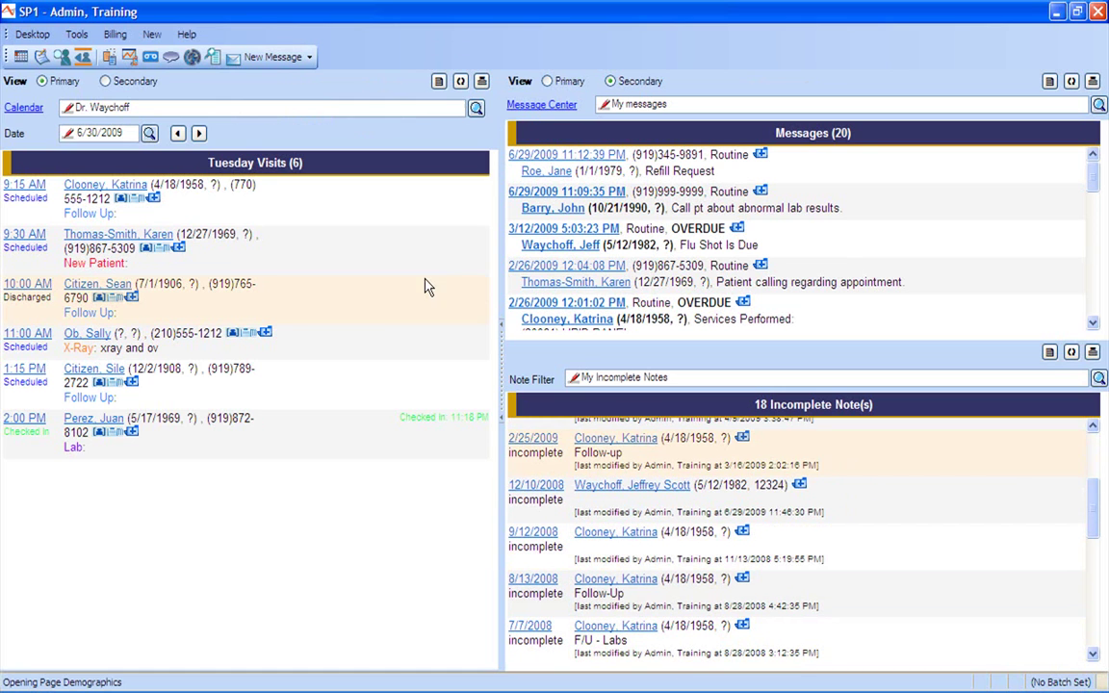
Run the Total AR Aging report from the accounts receivable reports with its default filters
click(212, 57)
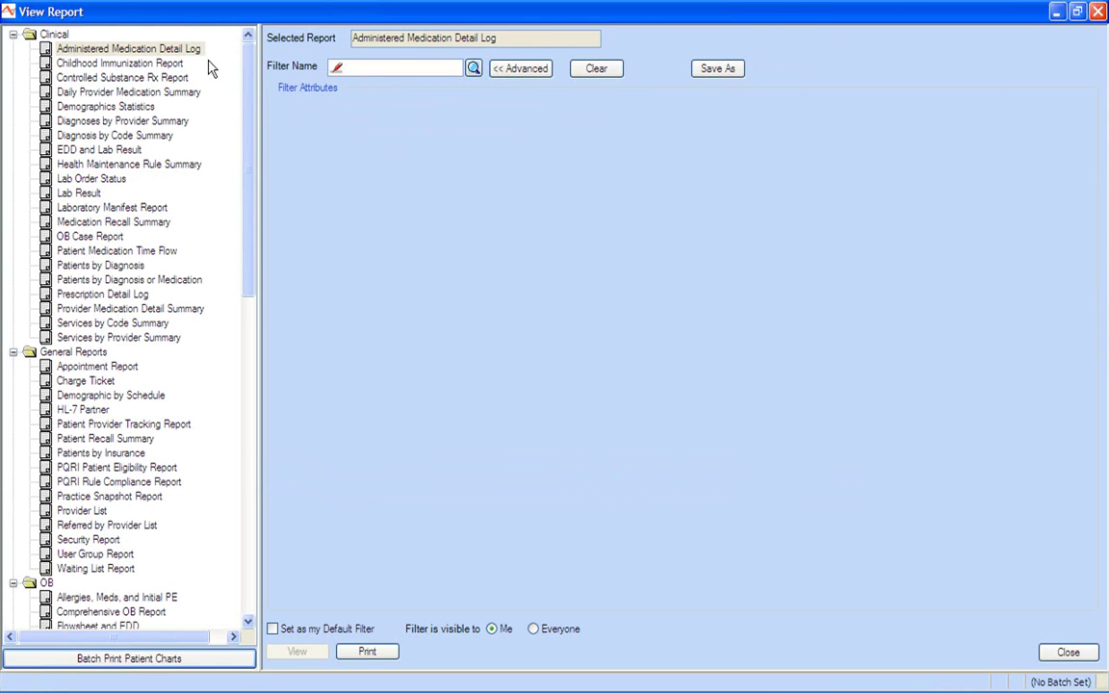
drag(245, 77, 258, 354)
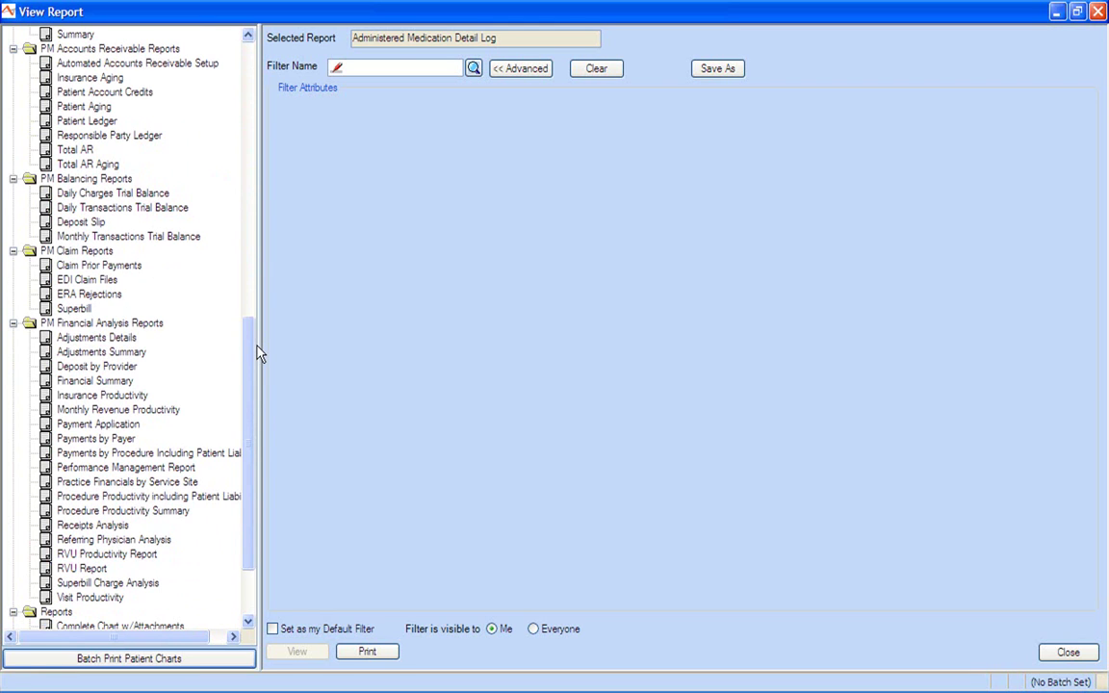
click(90, 165)
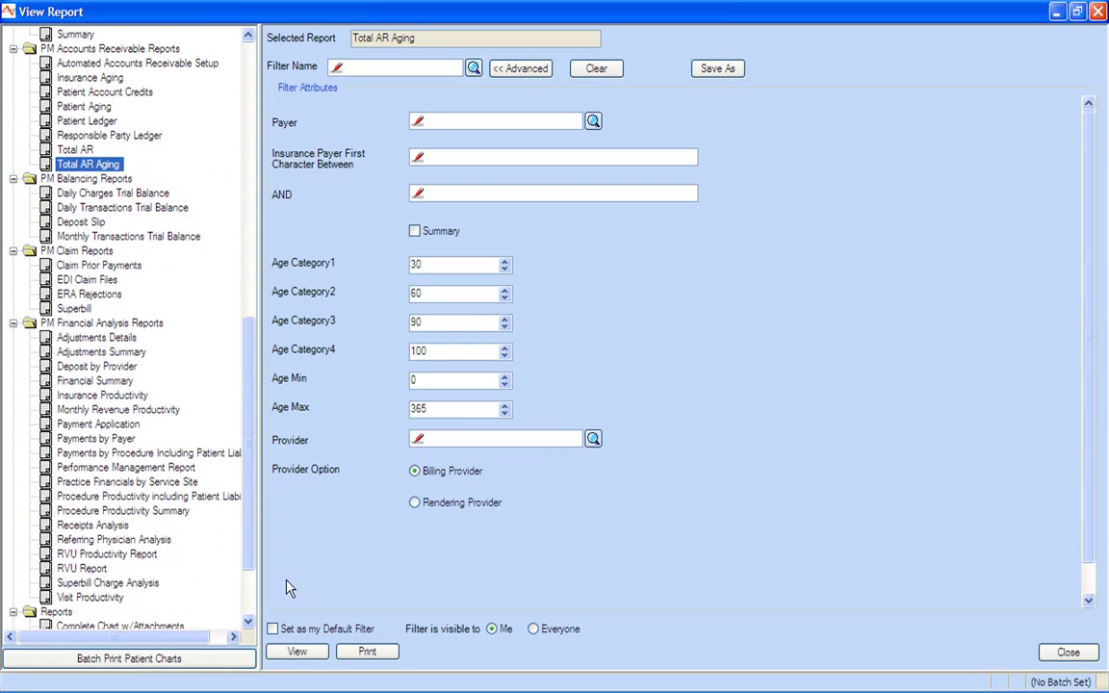
click(299, 652)
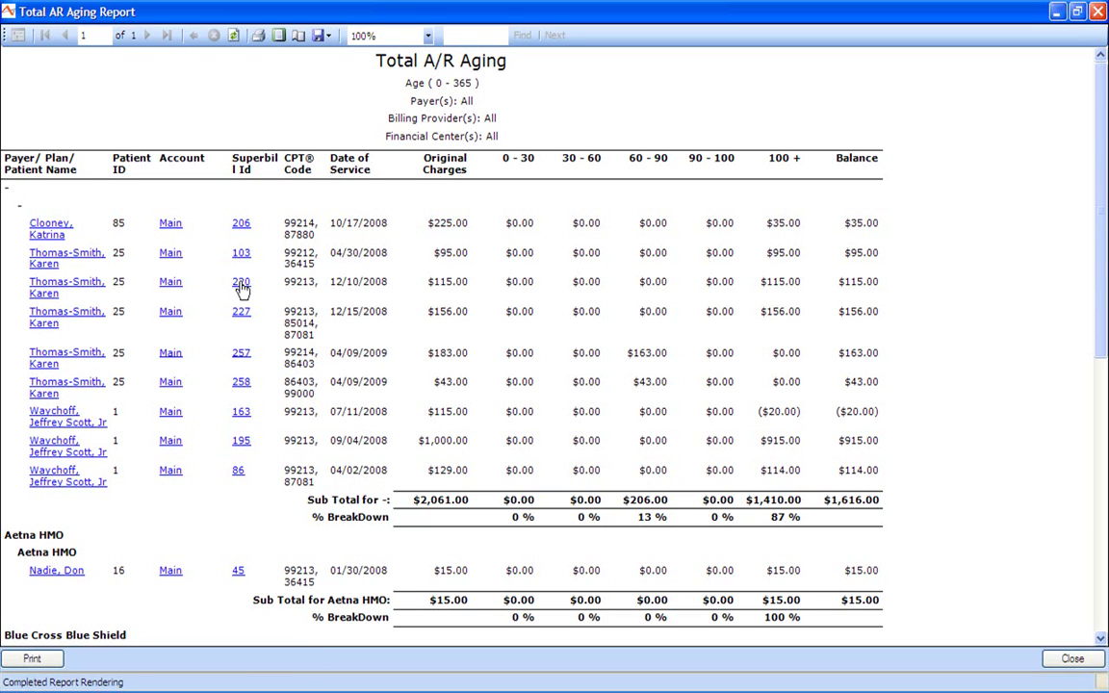
From the report, open the 7/11/2008 superbill, add modifier 25 to its procedure, set the status to Ready to Submit and save
click(243, 411)
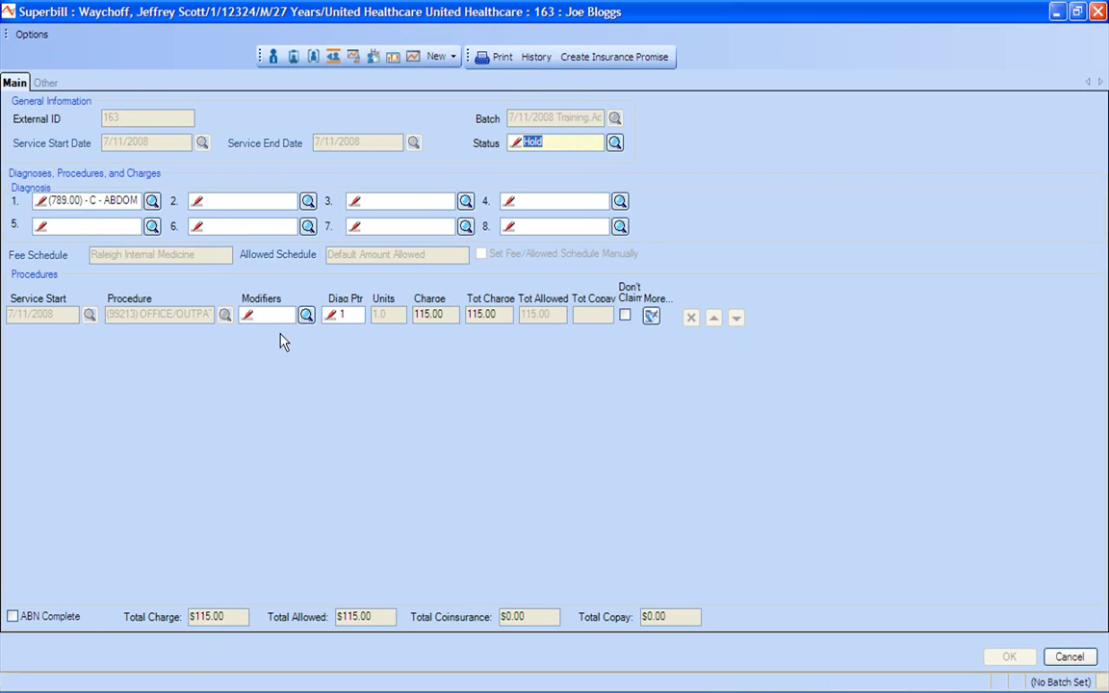
click(283, 316)
text(25)
click(554, 144)
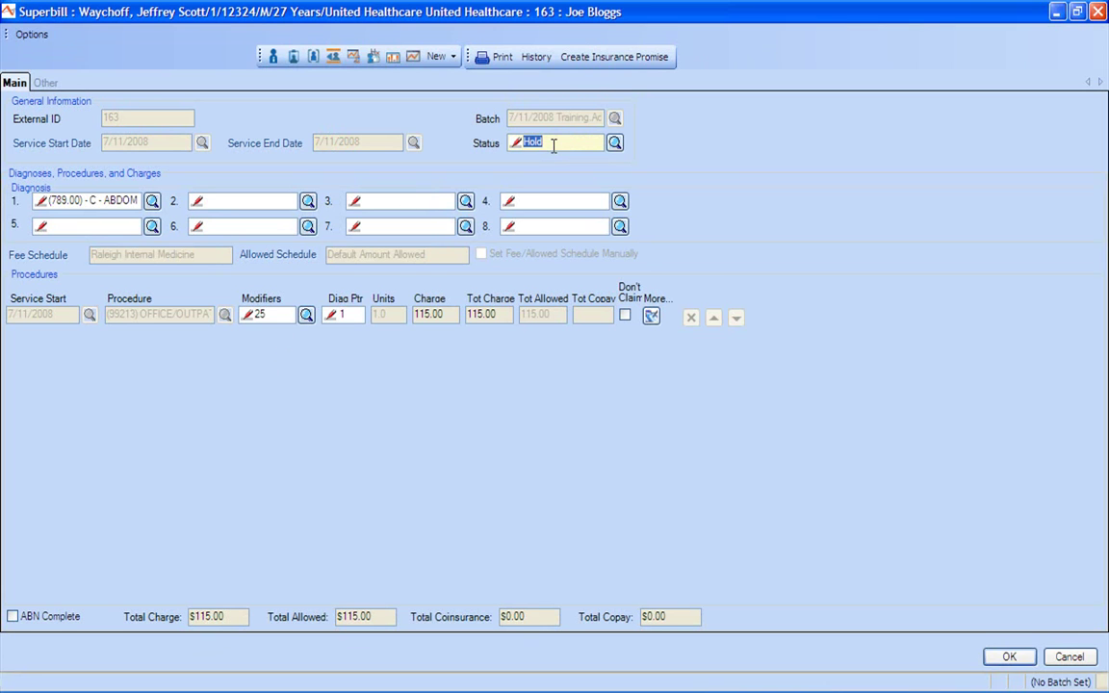
text(R)
key(Tab)
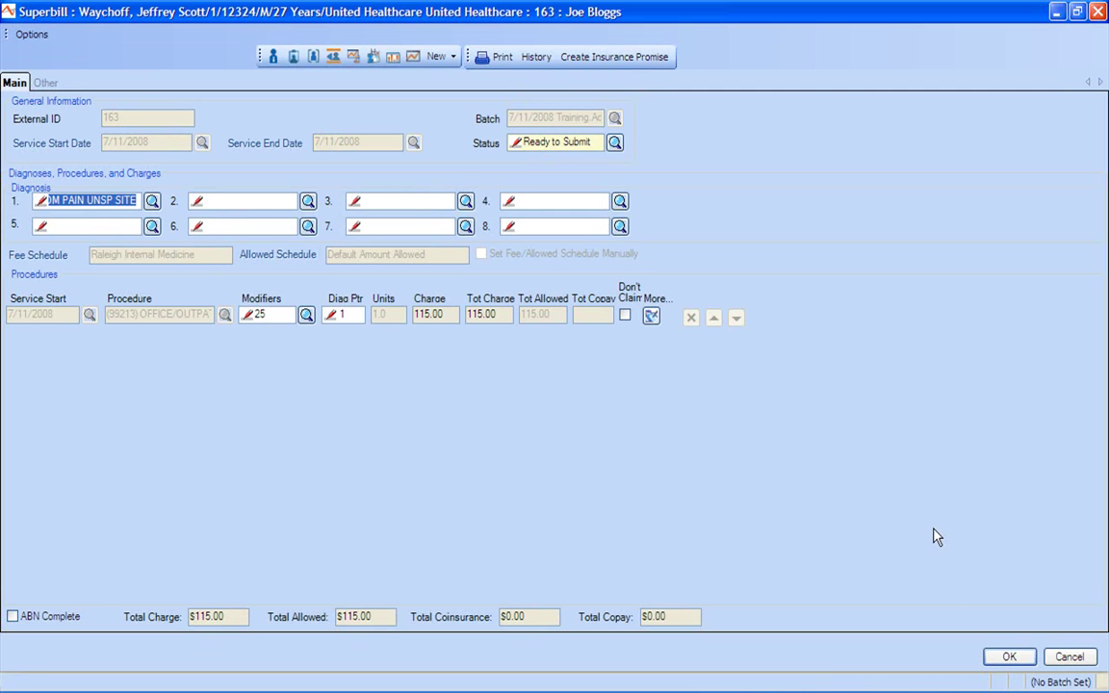
click(1004, 657)
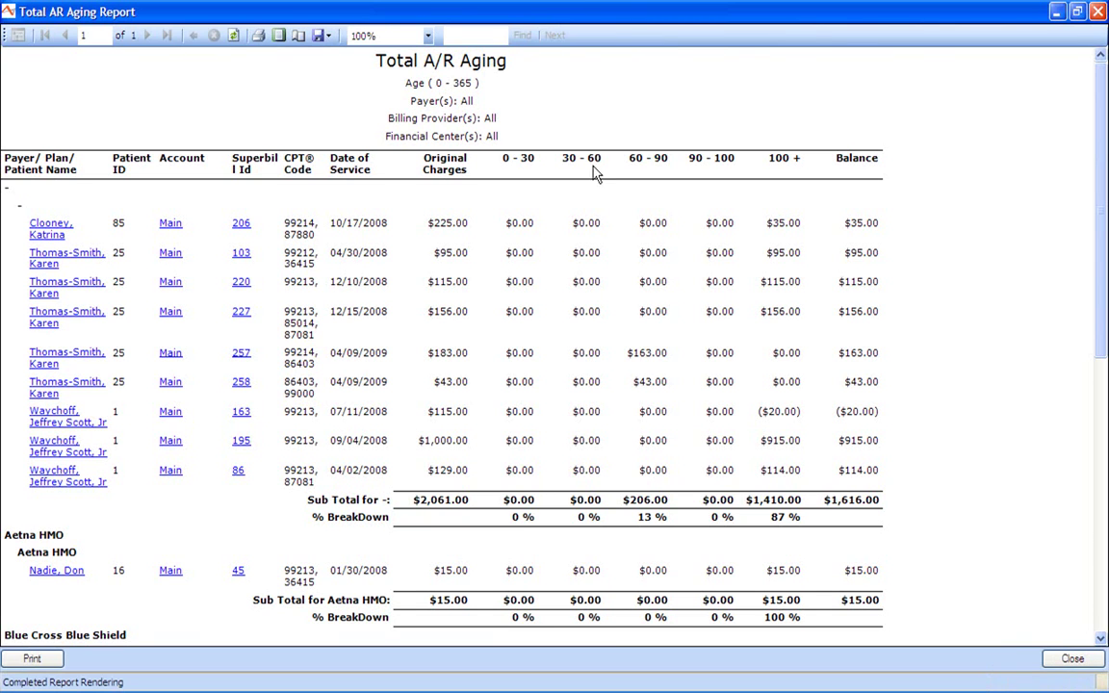
Check the export formats offered for the aging report, and close the report and the report viewer
click(327, 36)
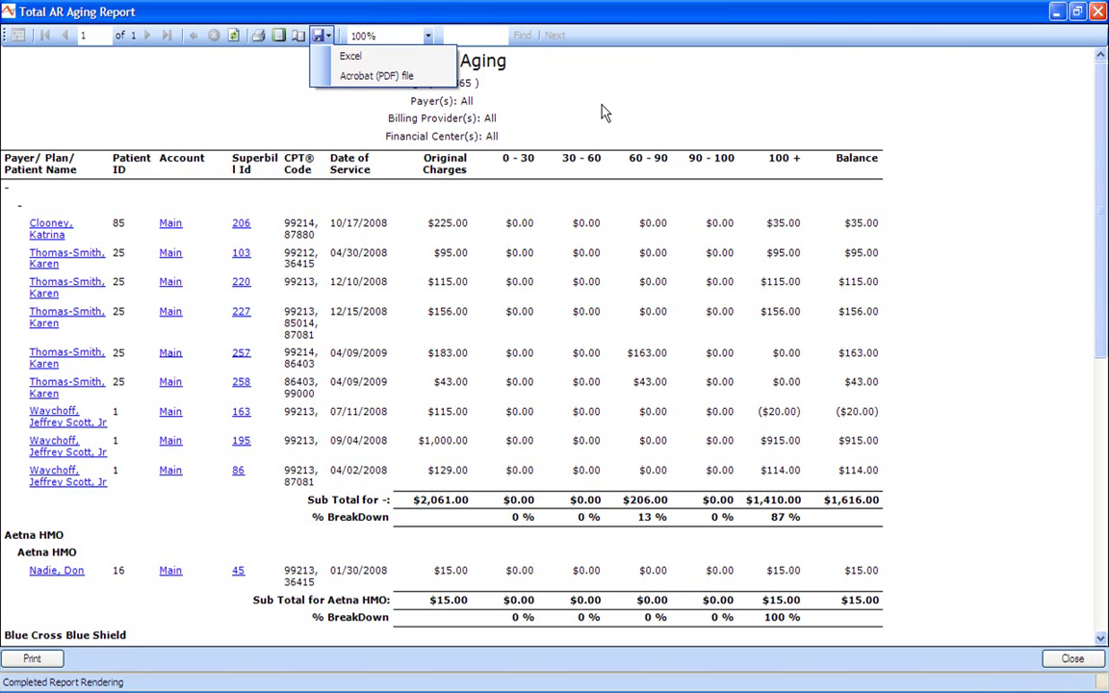
click(789, 45)
click(1097, 10)
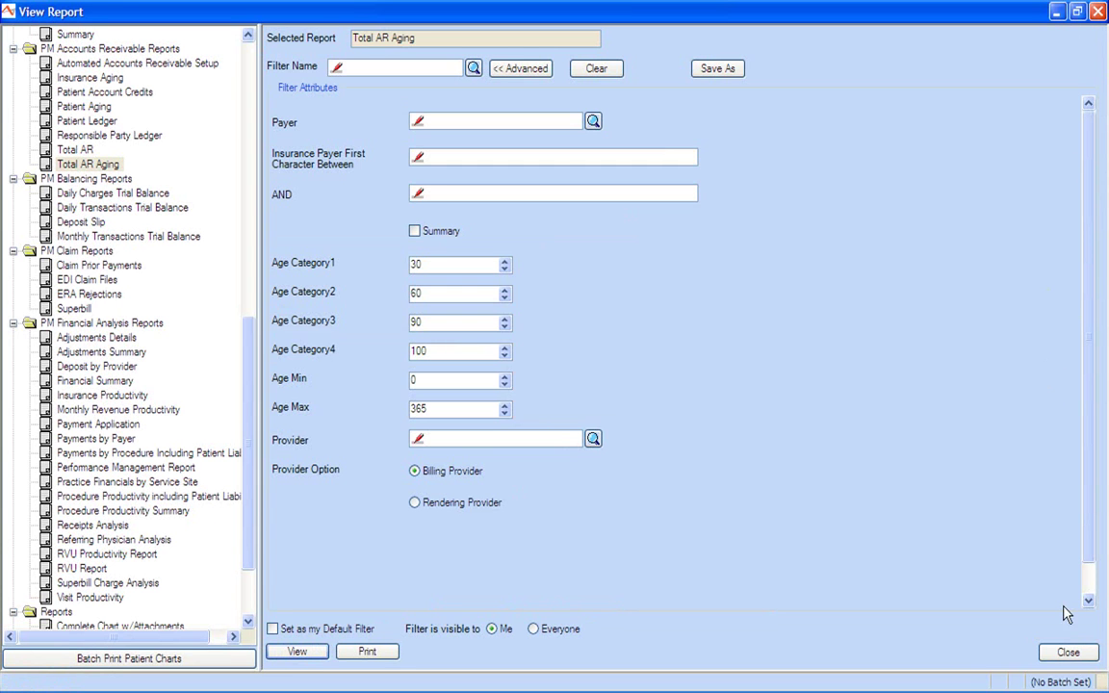
click(1068, 652)
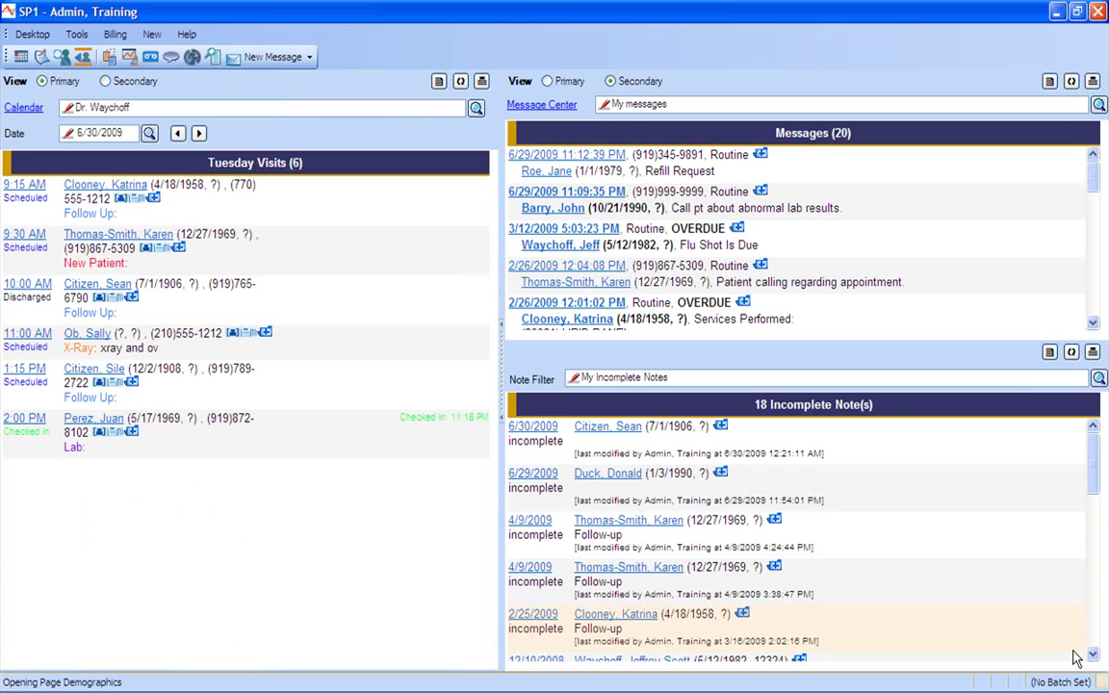